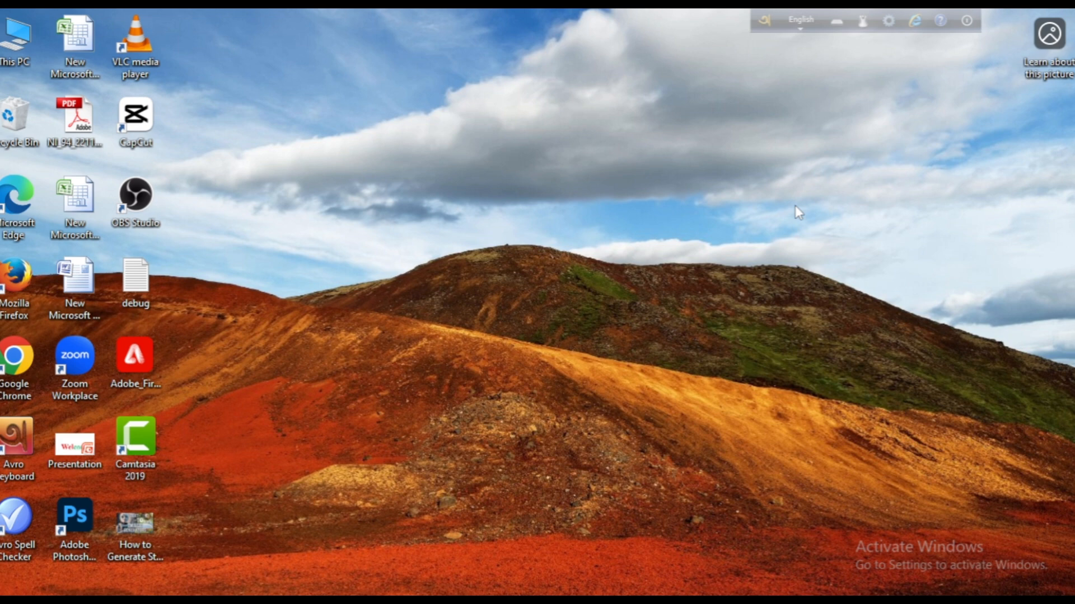
# Step: Switch to Chrome and open the YouTube site from the Google search results after checking the signed-in Google account
pyautogui.moveTo(512, 600)
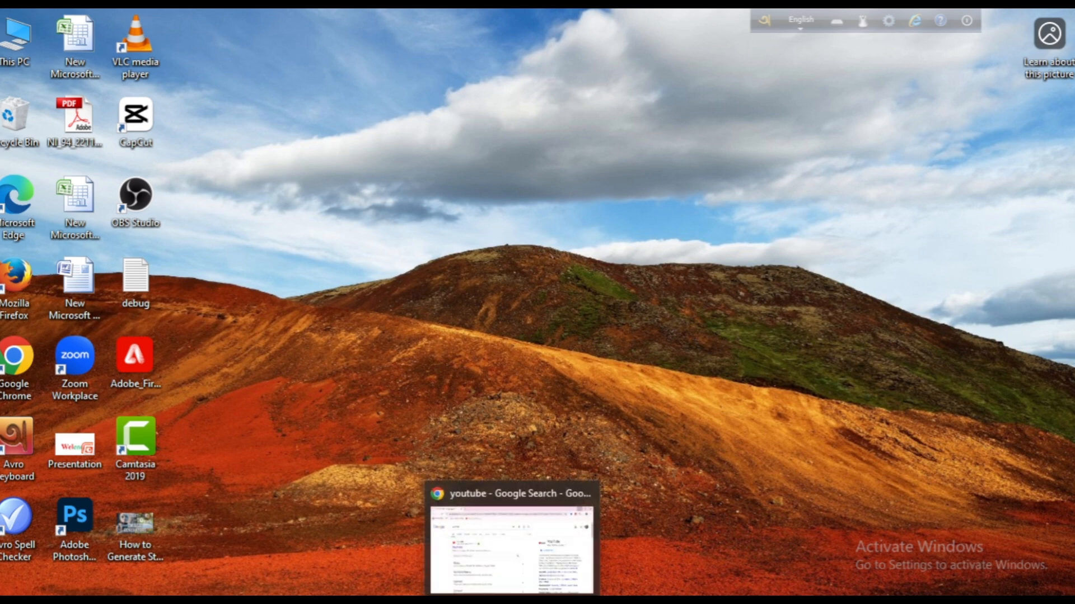
pyautogui.click(512, 546)
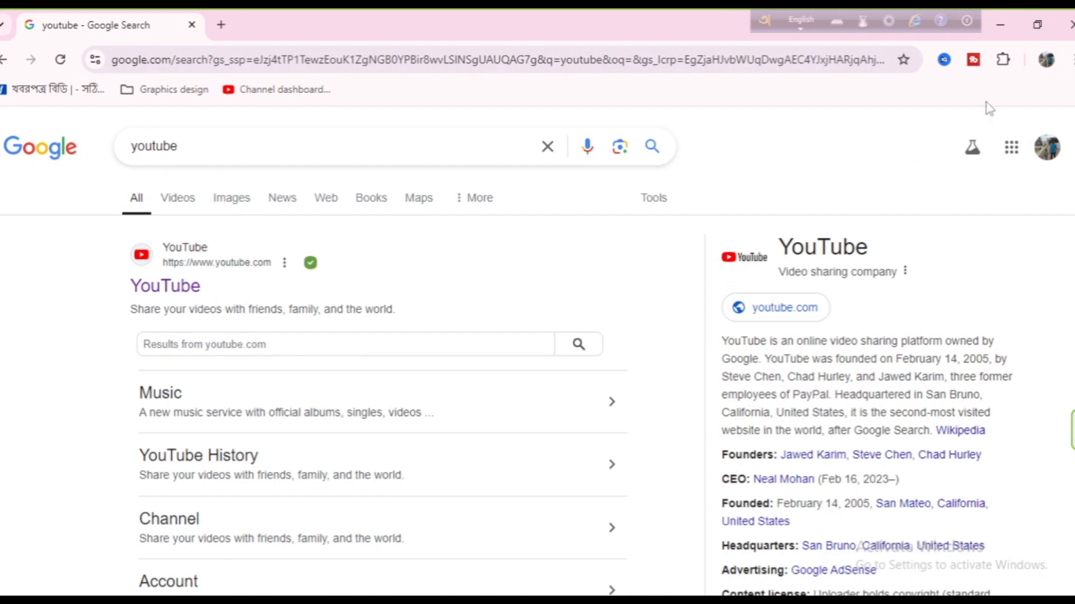
pyautogui.click(1045, 150)
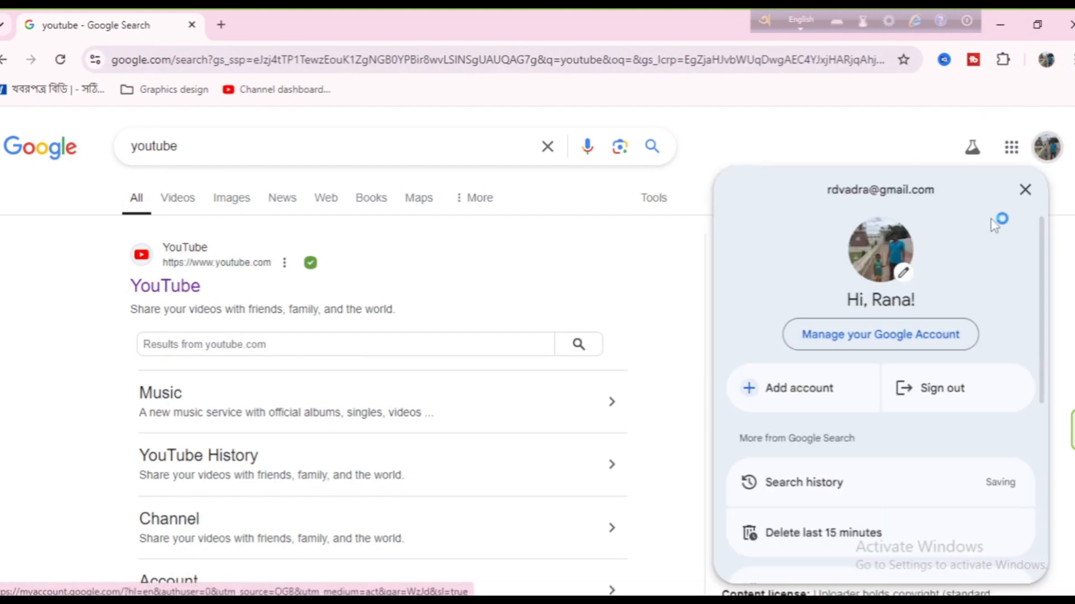
pyautogui.click(837, 150)
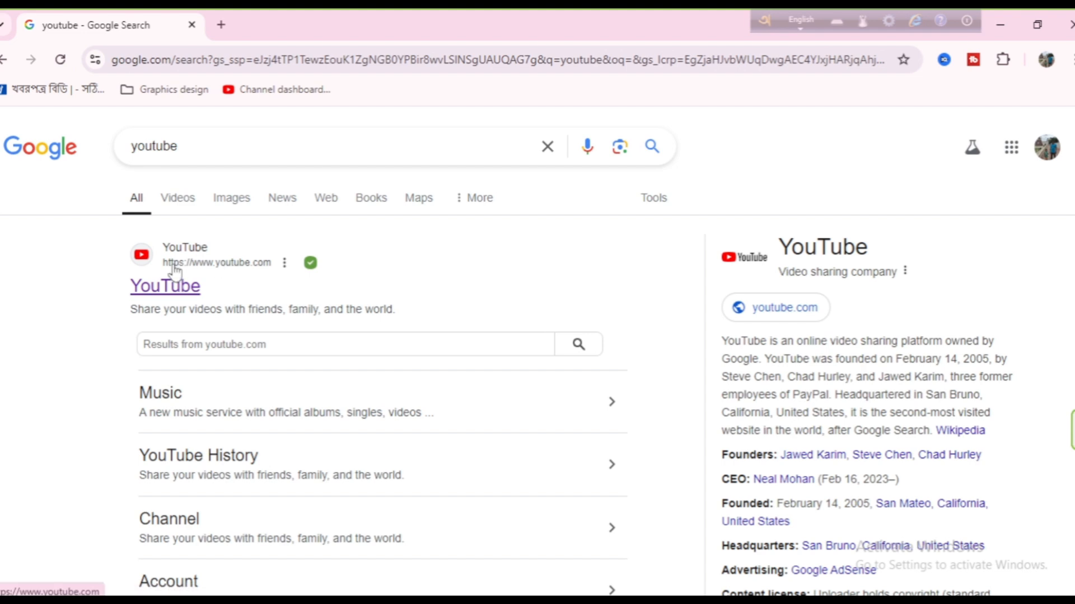
pyautogui.click(180, 249)
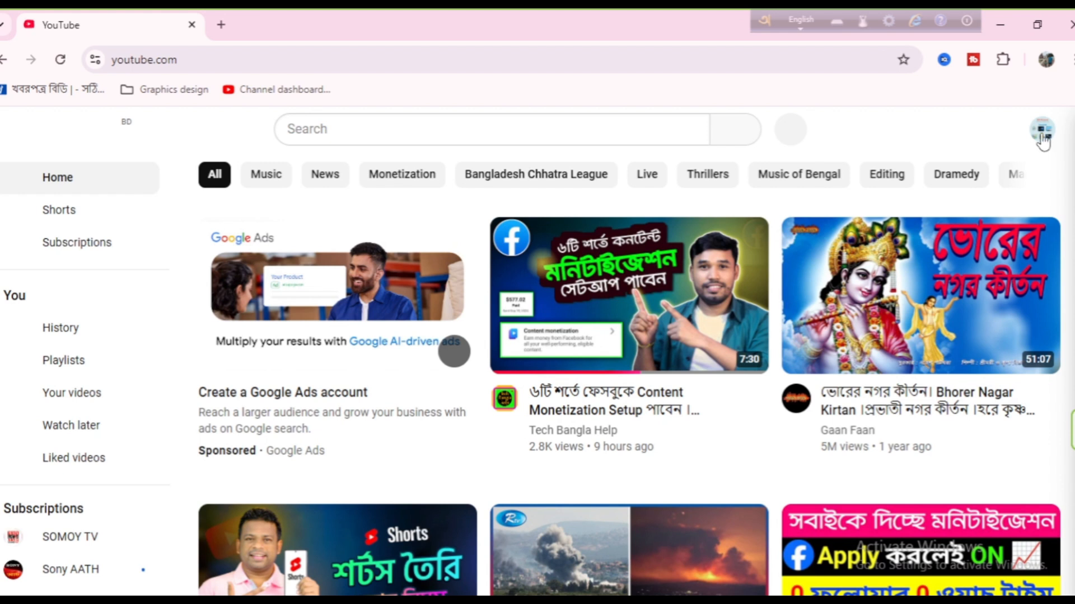
# Step: Go to YouTube Studio for the signed-in channel and open its list of channel content
pyautogui.click(1042, 130)
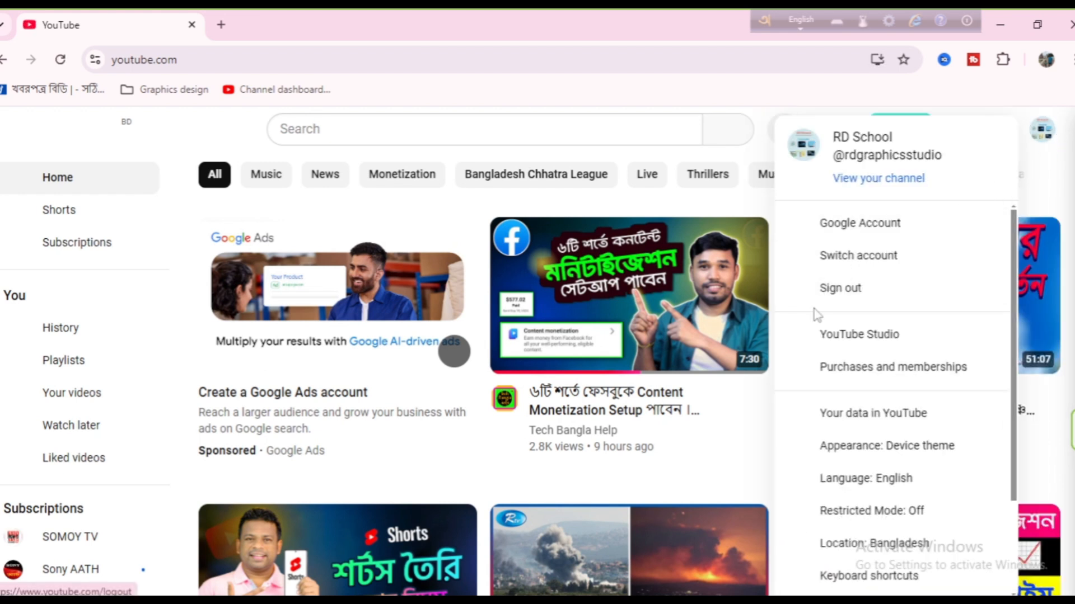
pyautogui.click(839, 342)
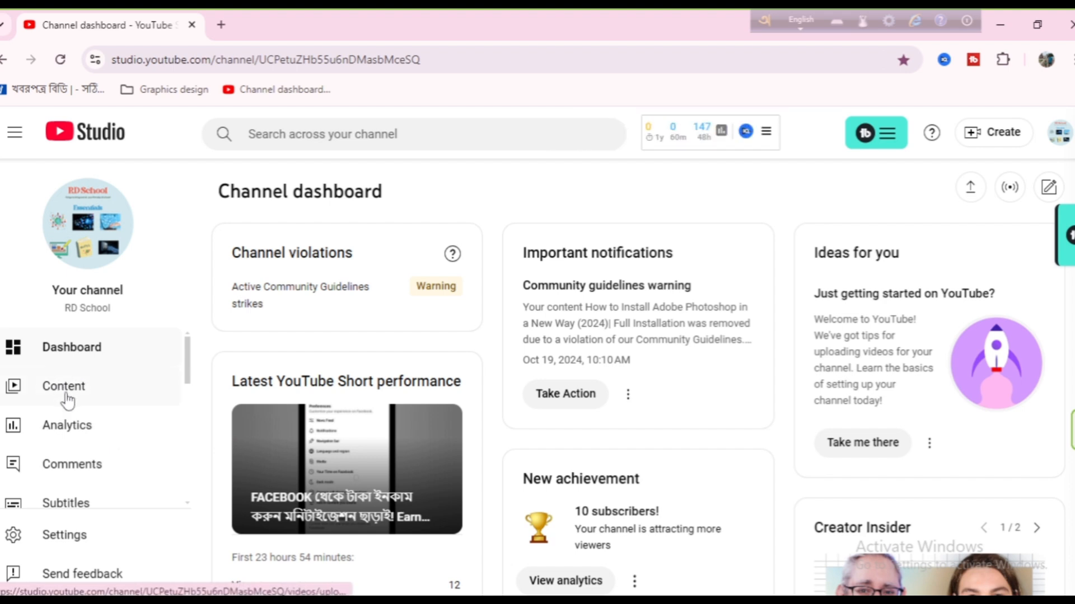
pyautogui.click(65, 391)
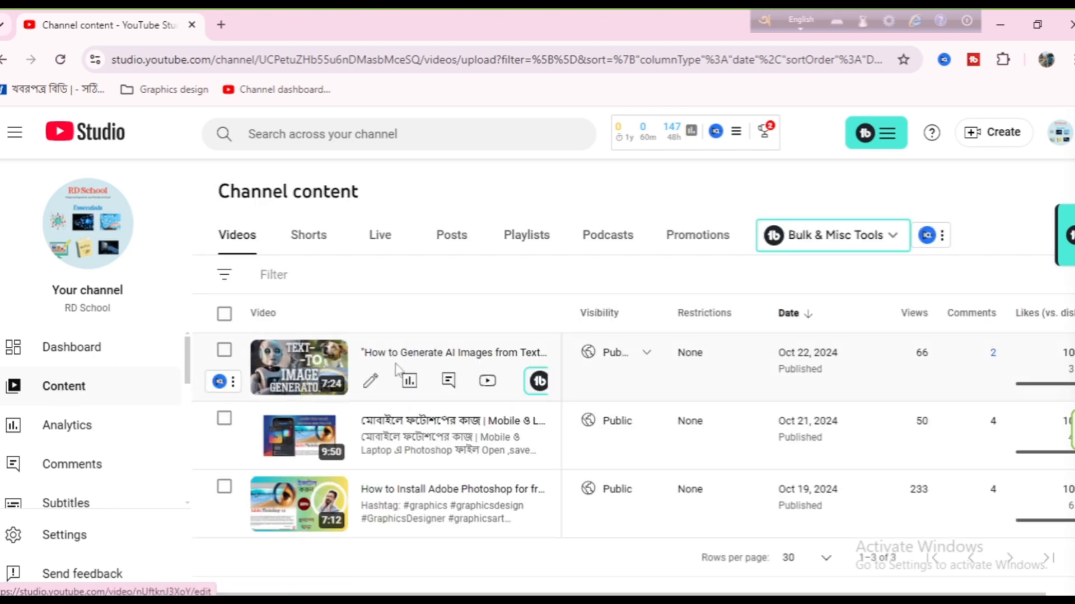
# Step: Start a new video upload with the file "final edit" from the Recording folder
pyautogui.click(1000, 134)
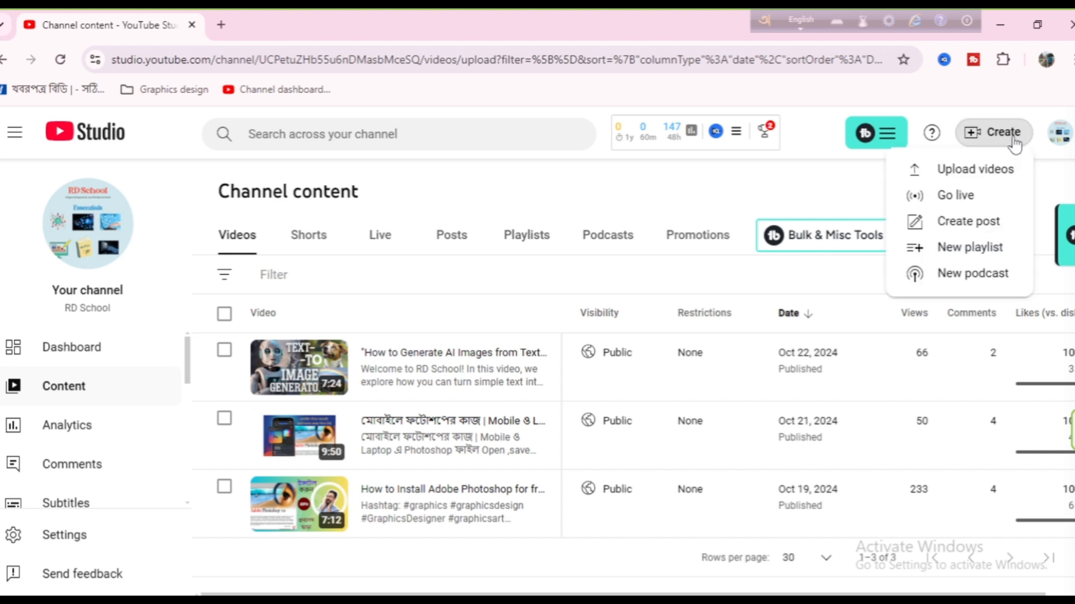
pyautogui.click(968, 173)
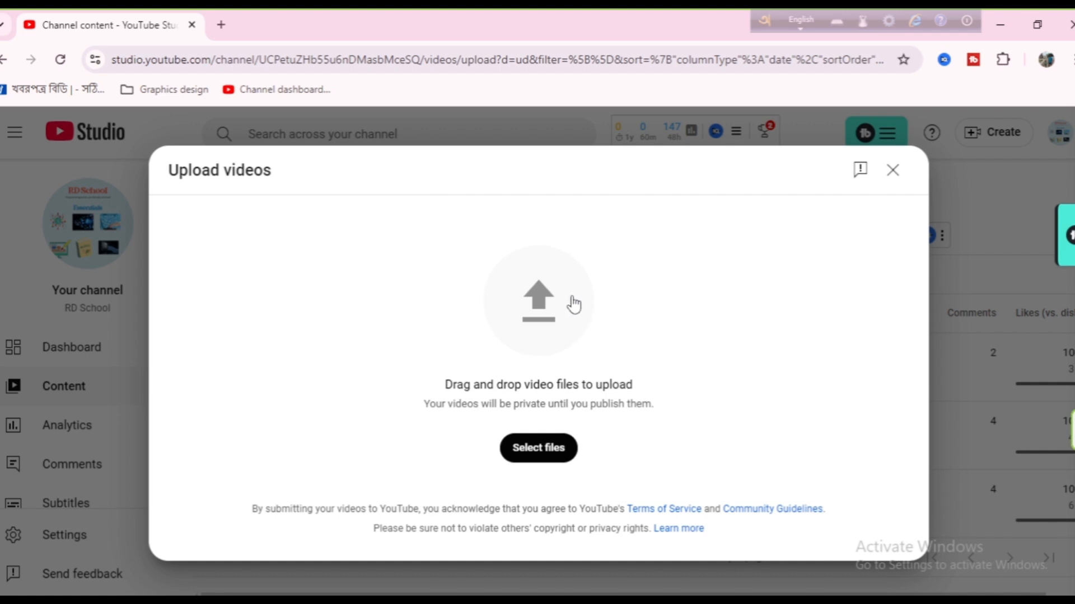
pyautogui.click(543, 453)
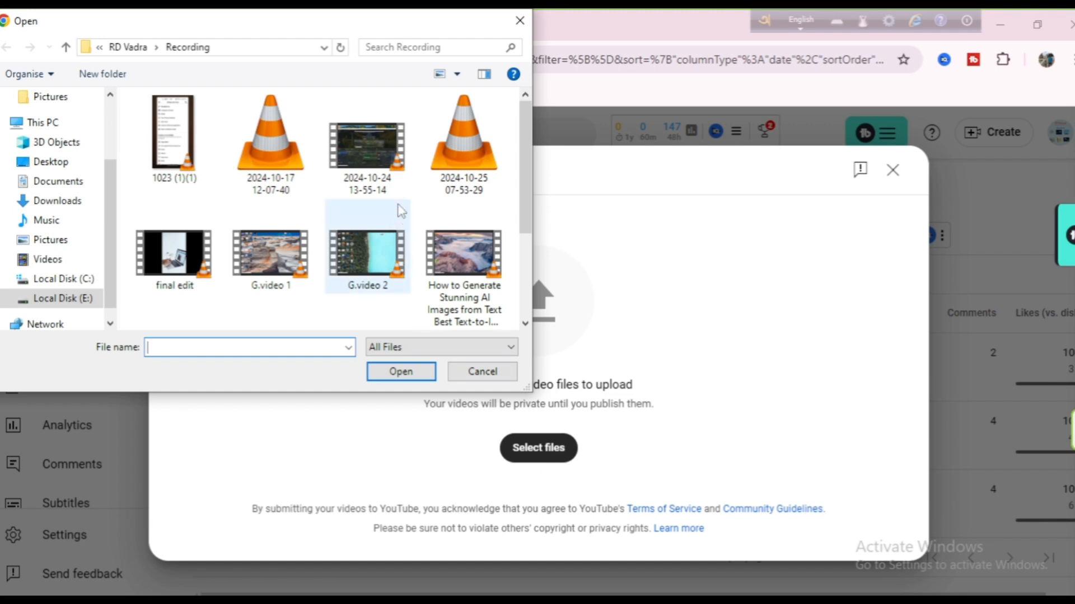
pyautogui.click(189, 283)
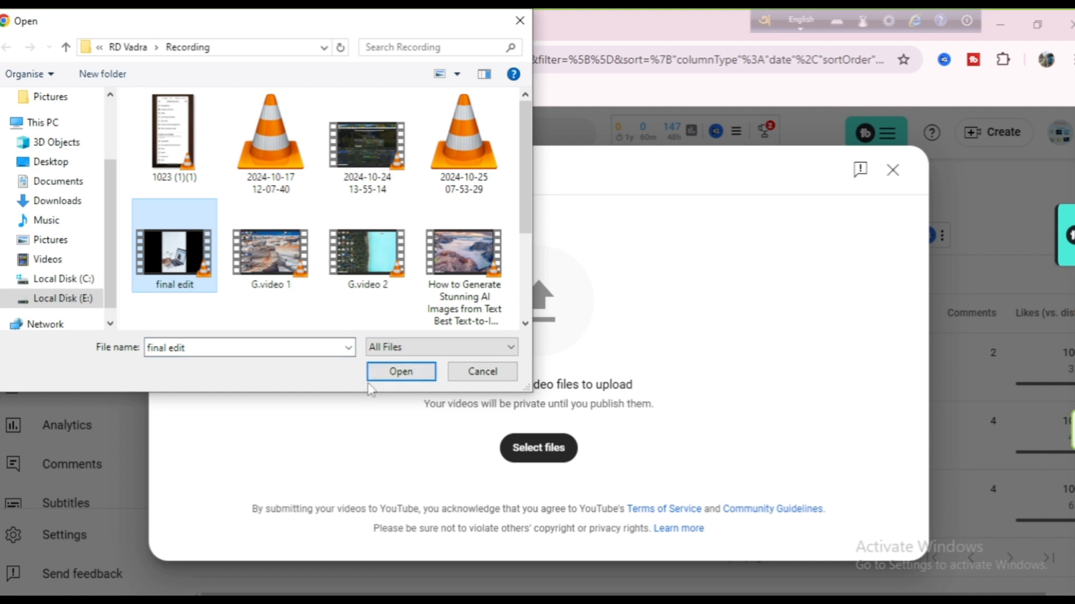
pyautogui.click(407, 376)
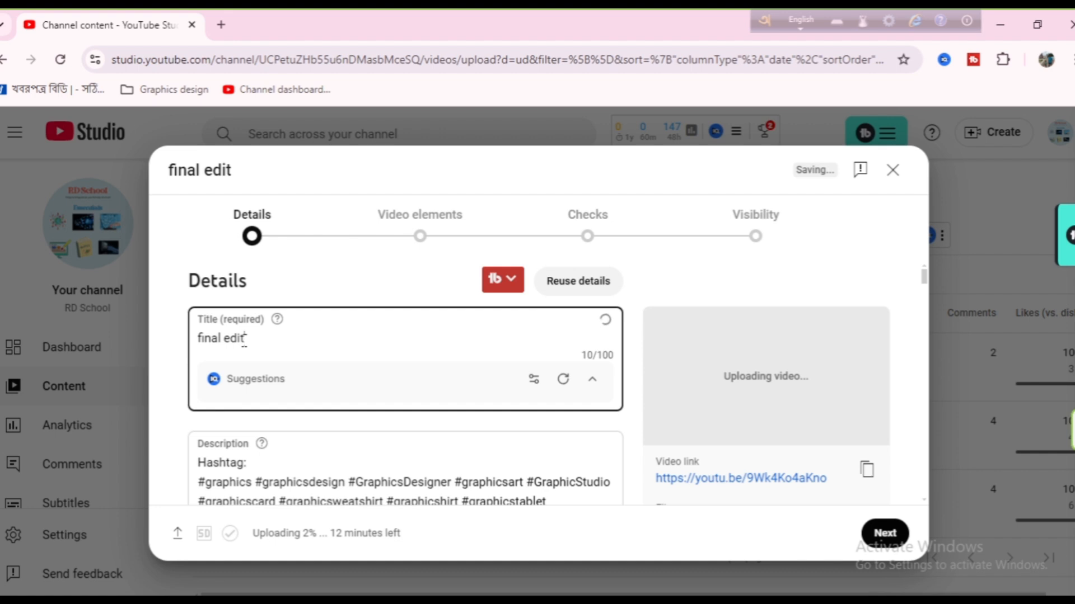
# Step: Set the video title to "নতুন পদ্ধতিতে ফেসবুক থেকে টাকা আয় করা এখন আরও সহজ ২০২৪। How to earn money from Facebook easily"
pyautogui.press('BackSpace')
pyautogui.press('BackSpace')
pyautogui.press('BackSpace')
pyautogui.press('BackSpace')
pyautogui.press('BackSpace')
pyautogui.press('BackSpace')
pyautogui.press('BackSpace')
pyautogui.press('BackSpace')
pyautogui.press('BackSpace')
pyautogui.press('BackSpace')
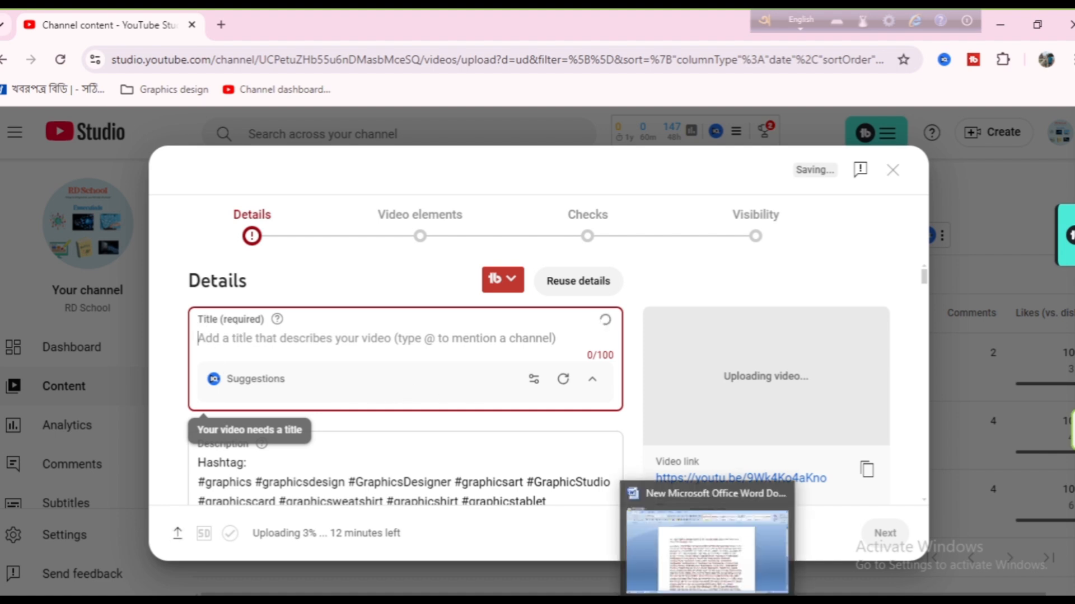
pyautogui.click(708, 601)
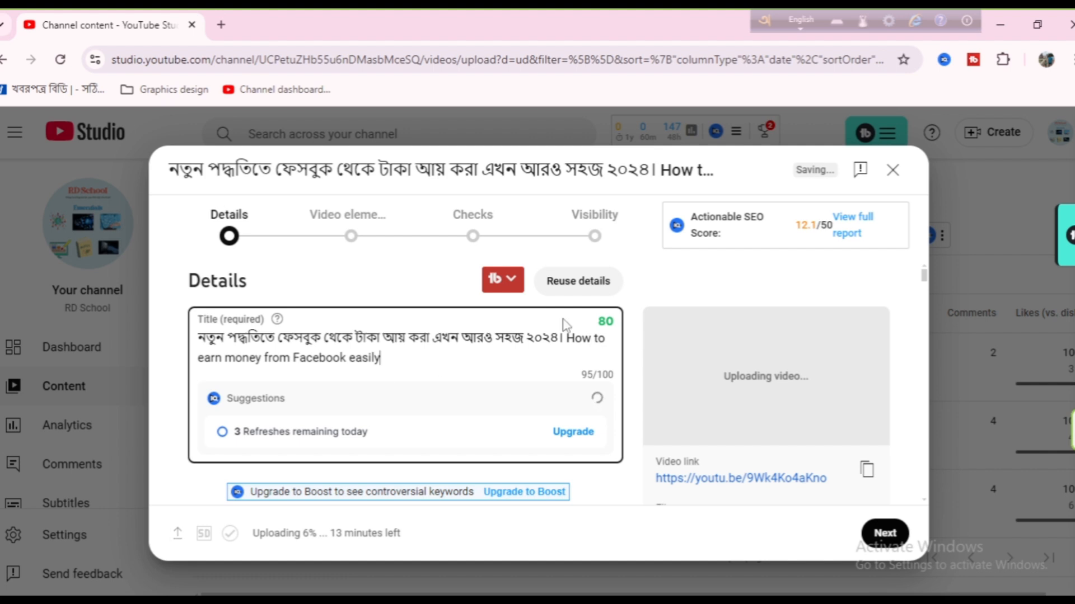
# Step: Fill in the description with the video title and a Facebook-earnings introduction above the hashtags, plus Facebook-income search phrases
pyautogui.scroll(-1, 566, 326)
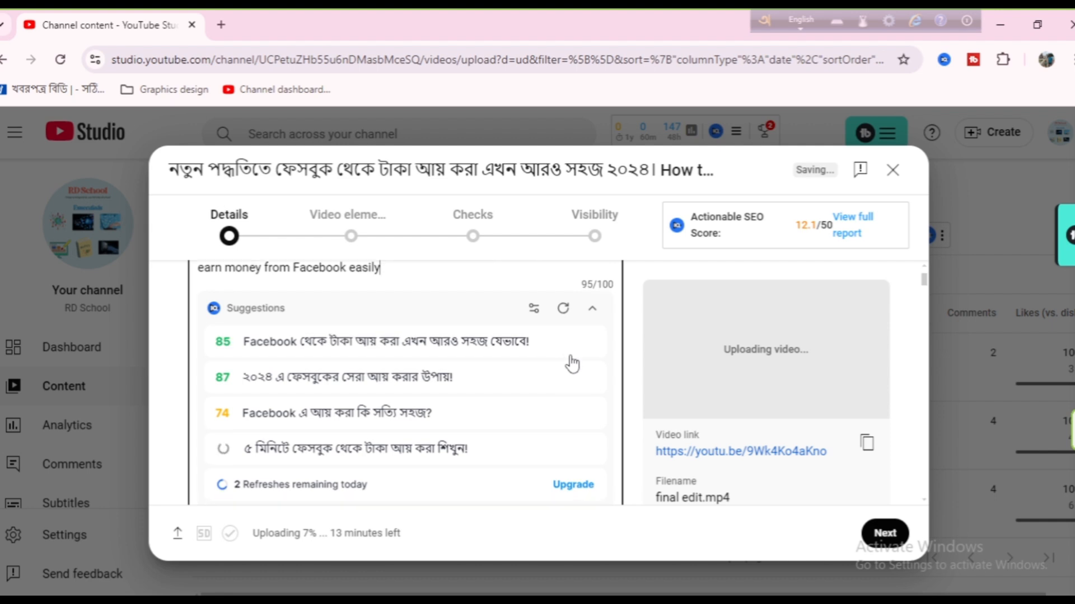
pyautogui.scroll(-1, 572, 365)
pyautogui.scroll(-2, 572, 364)
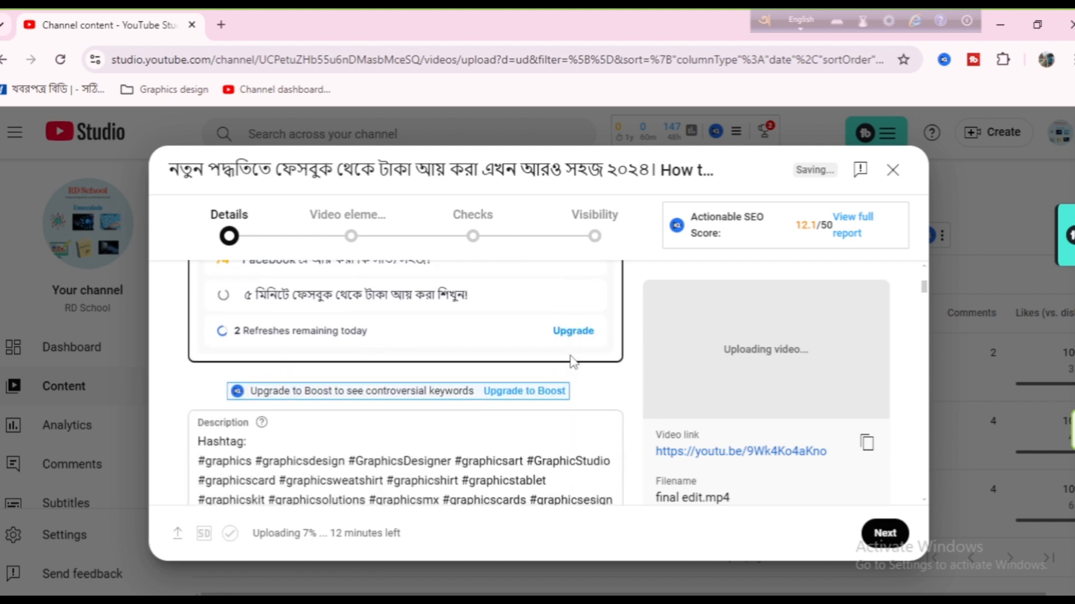
pyautogui.scroll(-1, 572, 356)
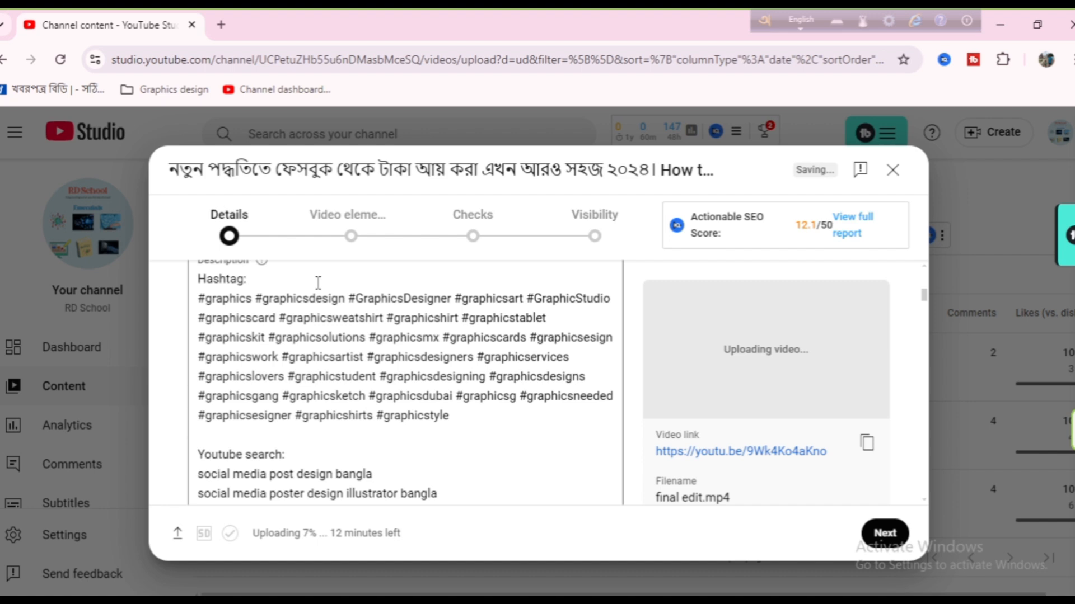
pyautogui.scroll(1, 318, 282)
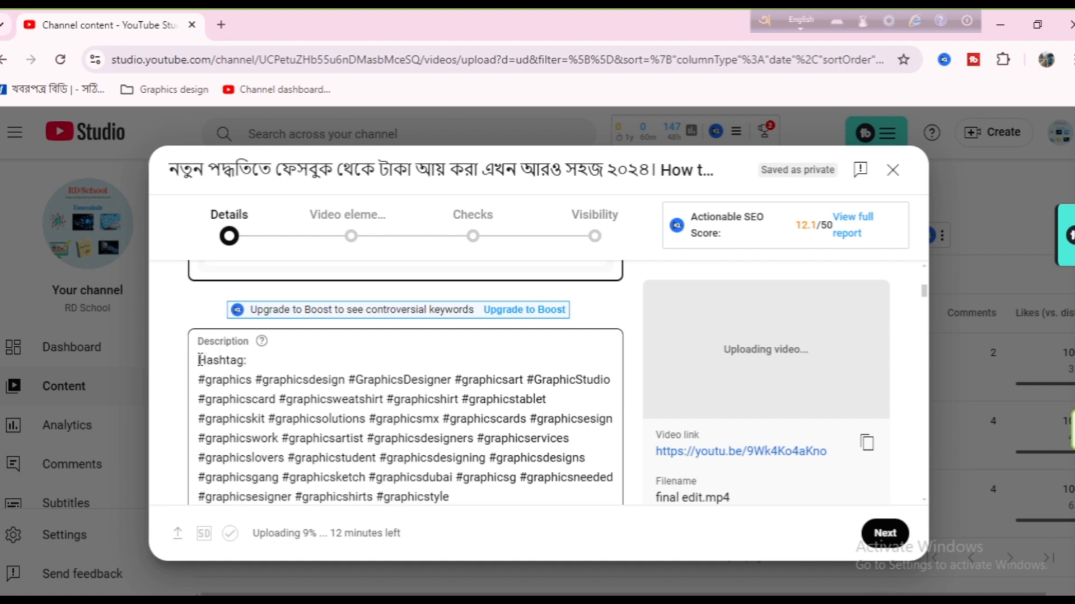
pyautogui.click(199, 360)
pyautogui.press('Return')
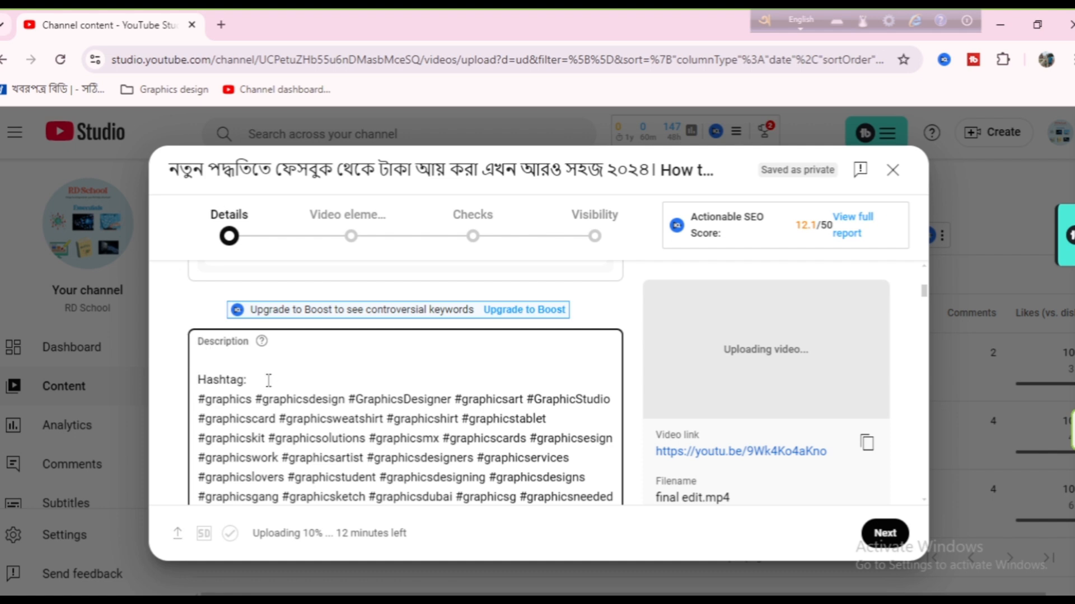
pyautogui.write('নতুন পদ্ধতিতে ফেসবুক থেকে টাকা আয় করা এখন আরও সহজ ২০২৪। How to earn money from Facebook easily')
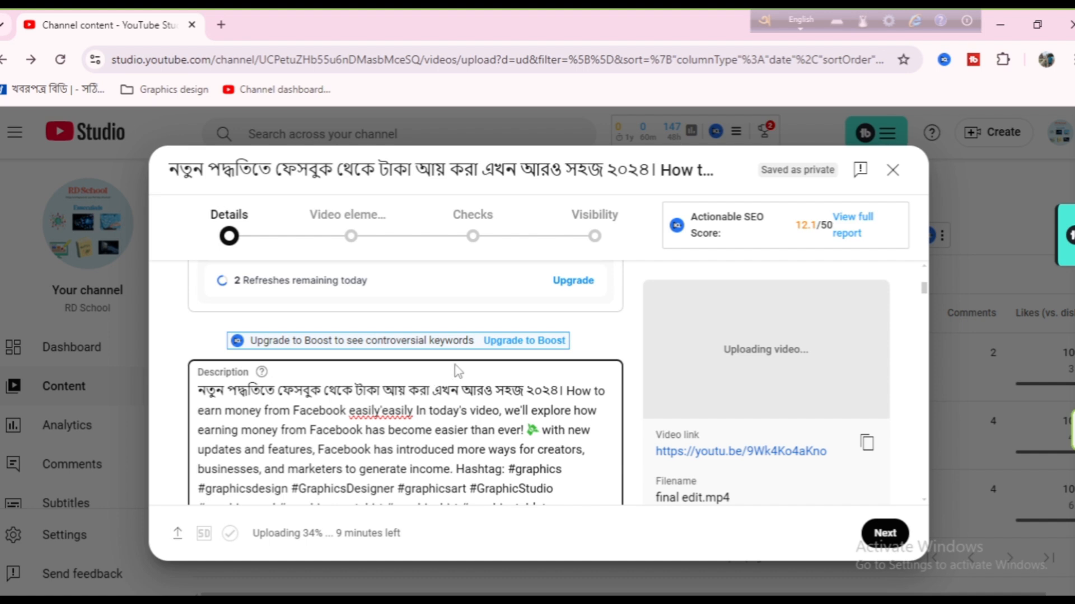
# Step: Upload the Facebook-earnings image "নতুন পদ্ধতিতে ফেসবুক থেকে টাকা আয় করা এখন আরও সহ..." from My working > Thumbnail on Local Disk (E:) as the video's thumbnail
pyautogui.scroll(-10, 458, 371)
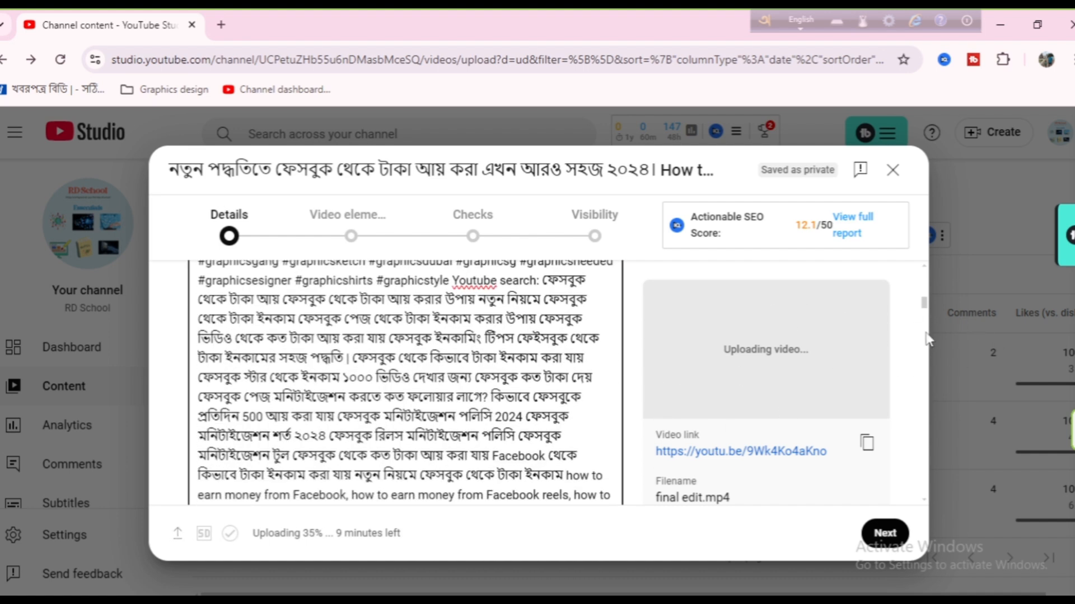
pyautogui.scroll(-3, 601, 423)
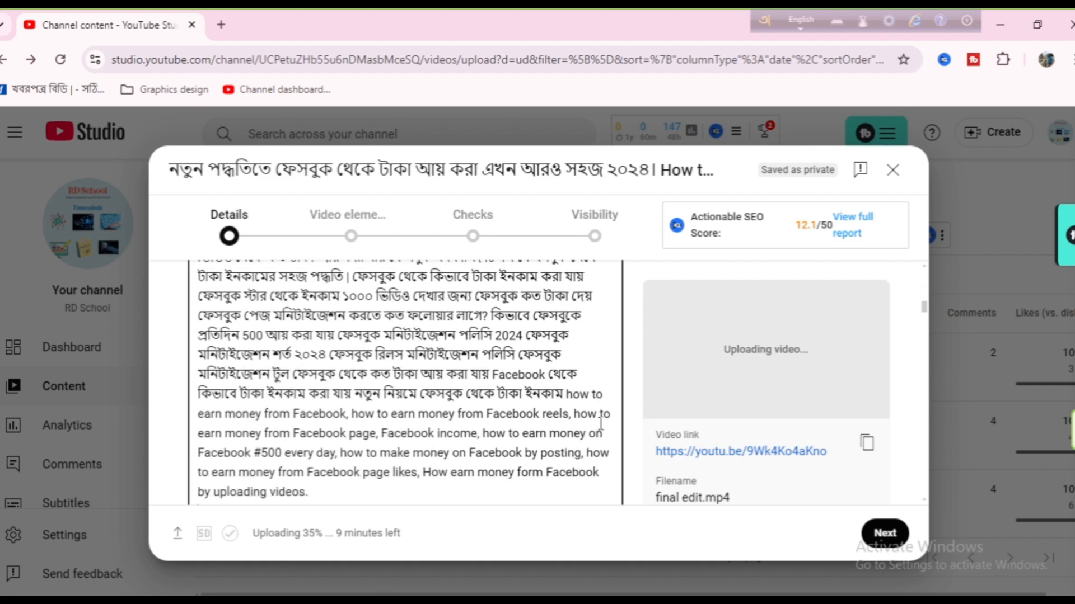
pyautogui.scroll(-2, 600, 424)
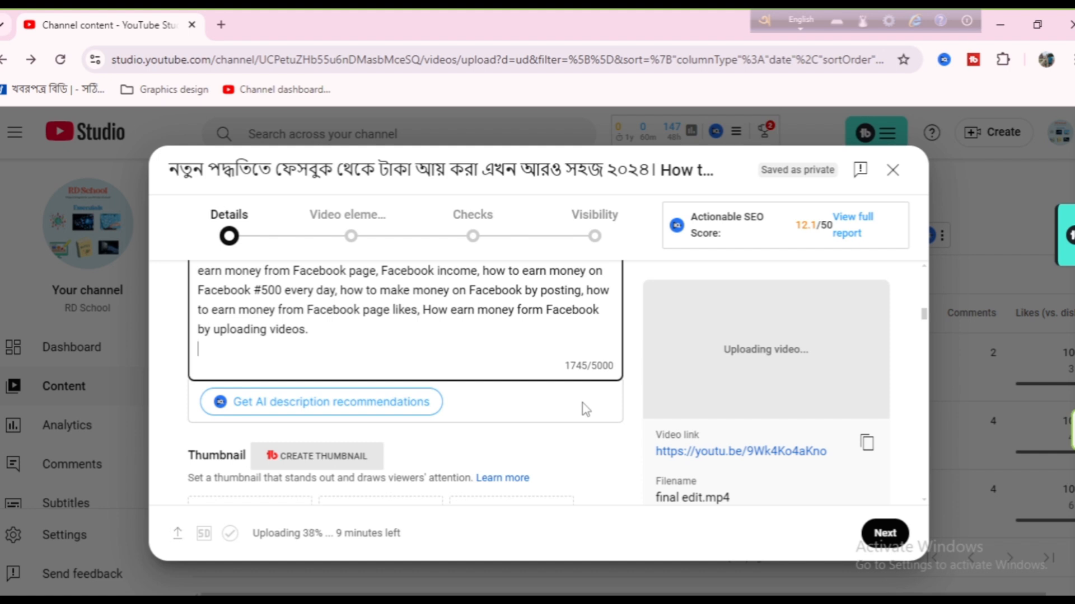
pyautogui.scroll(-2, 585, 409)
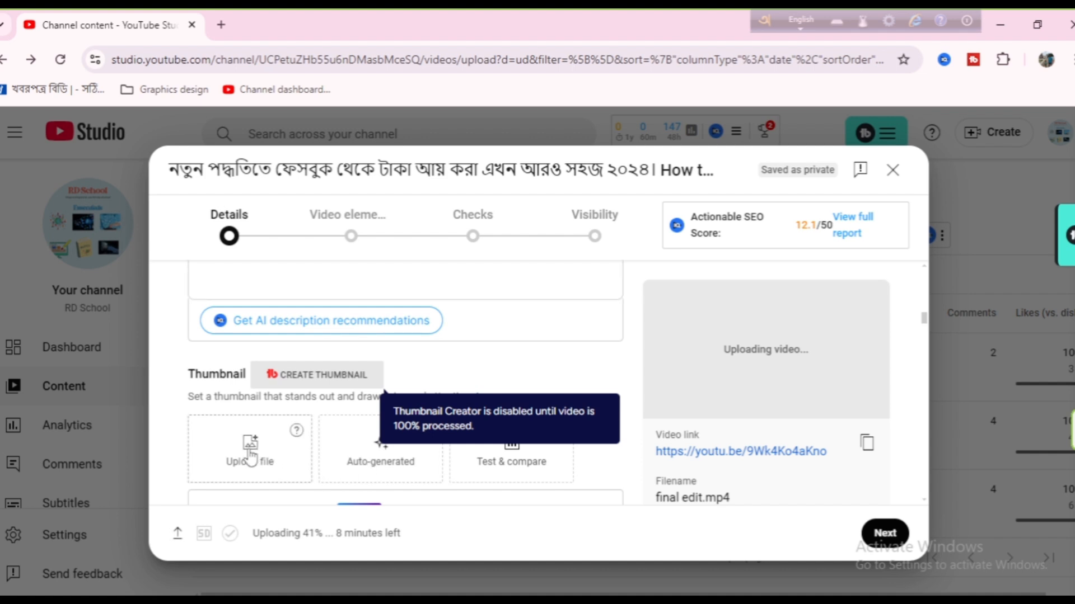
pyautogui.click(250, 458)
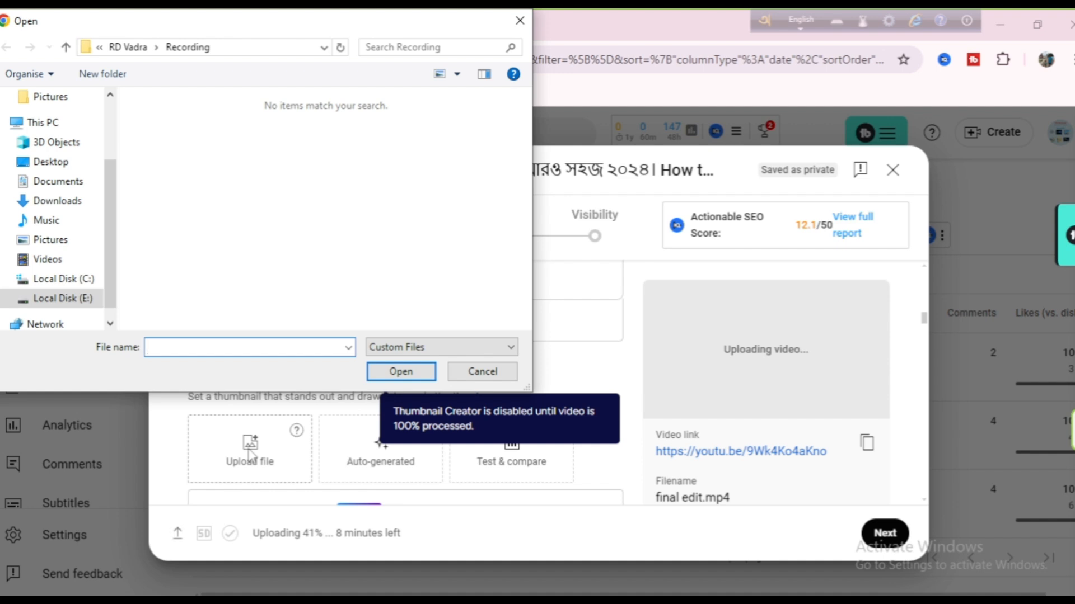
pyautogui.click(61, 300)
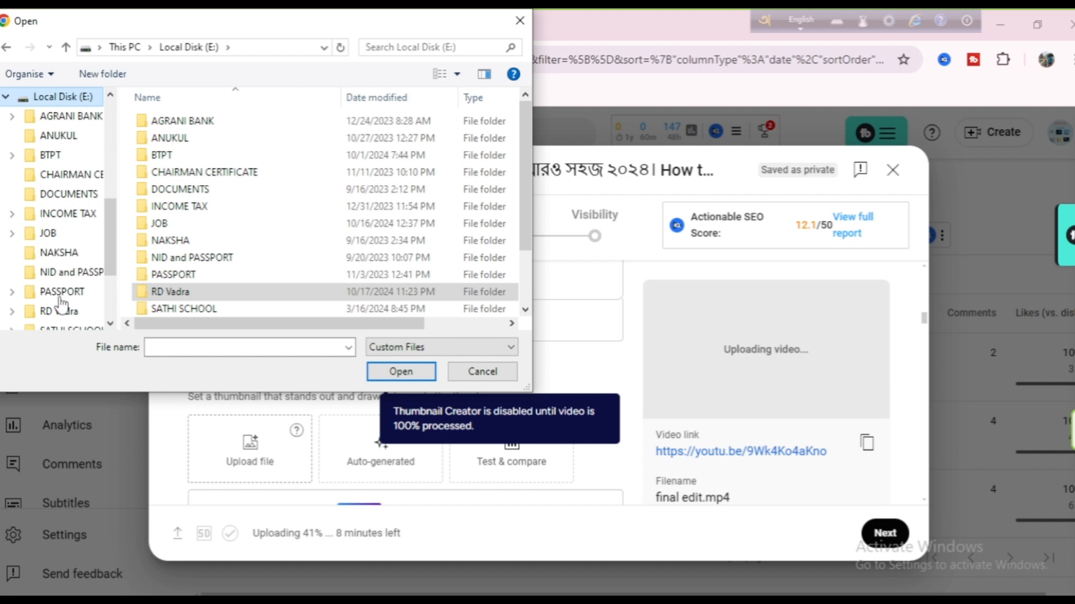
pyautogui.click(61, 295)
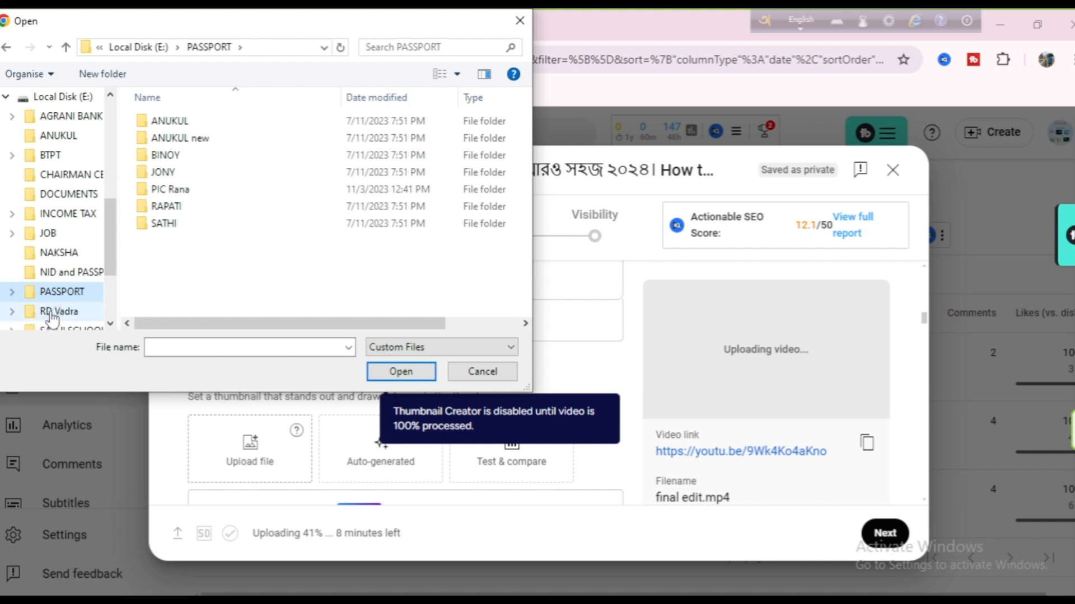
pyautogui.click(55, 311)
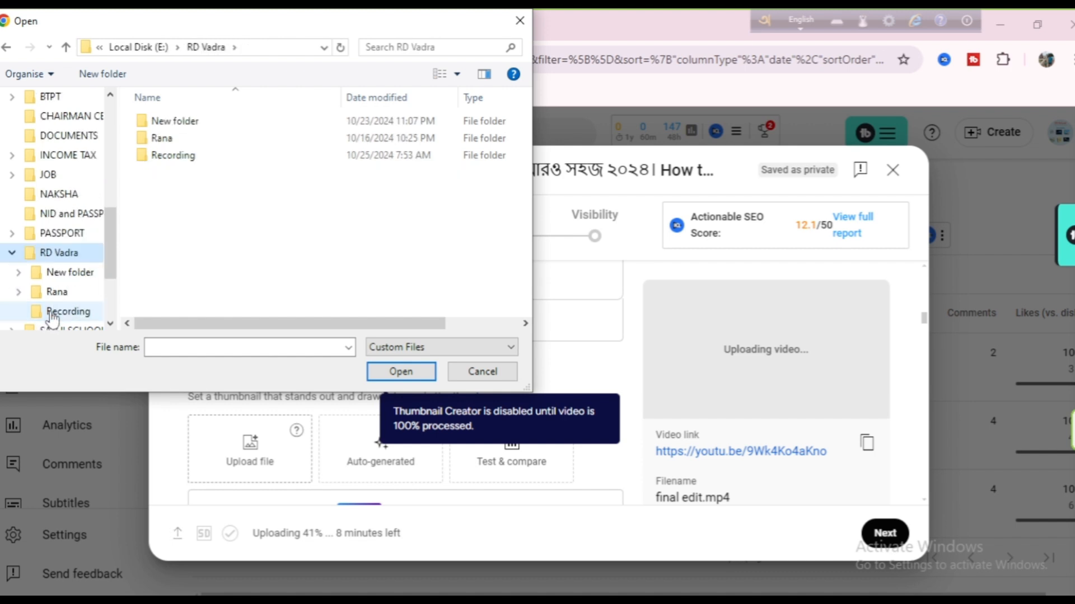
pyautogui.doubleClick(189, 128)
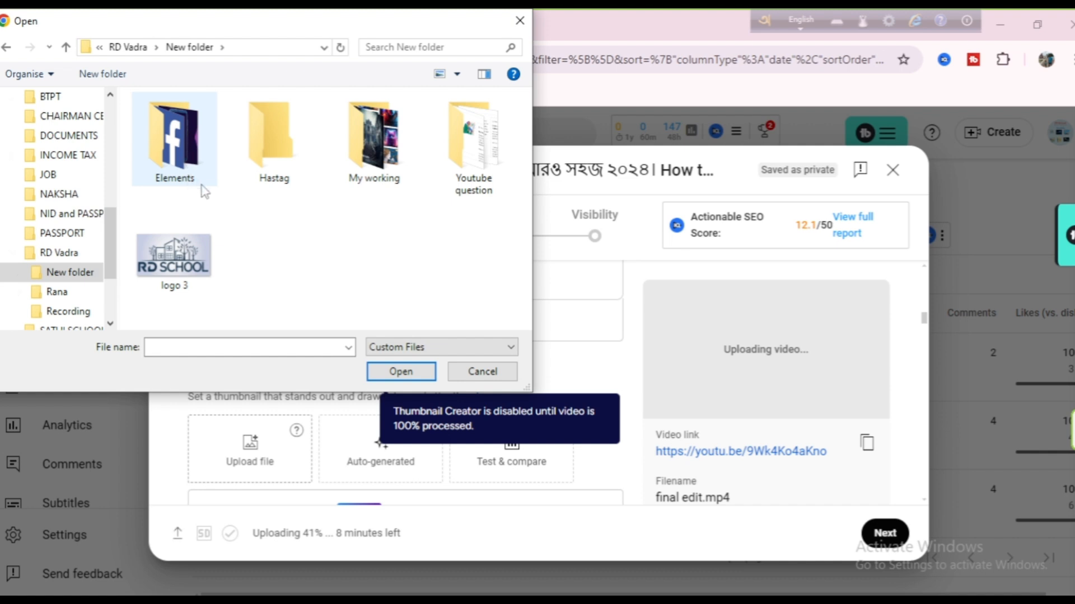
pyautogui.doubleClick(376, 166)
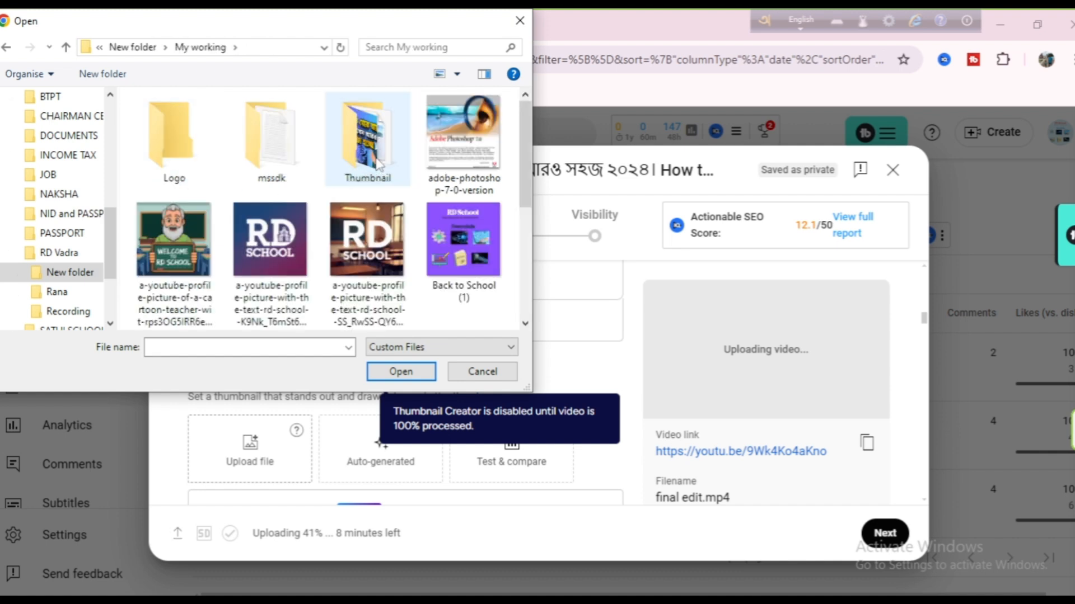
pyautogui.doubleClick(371, 134)
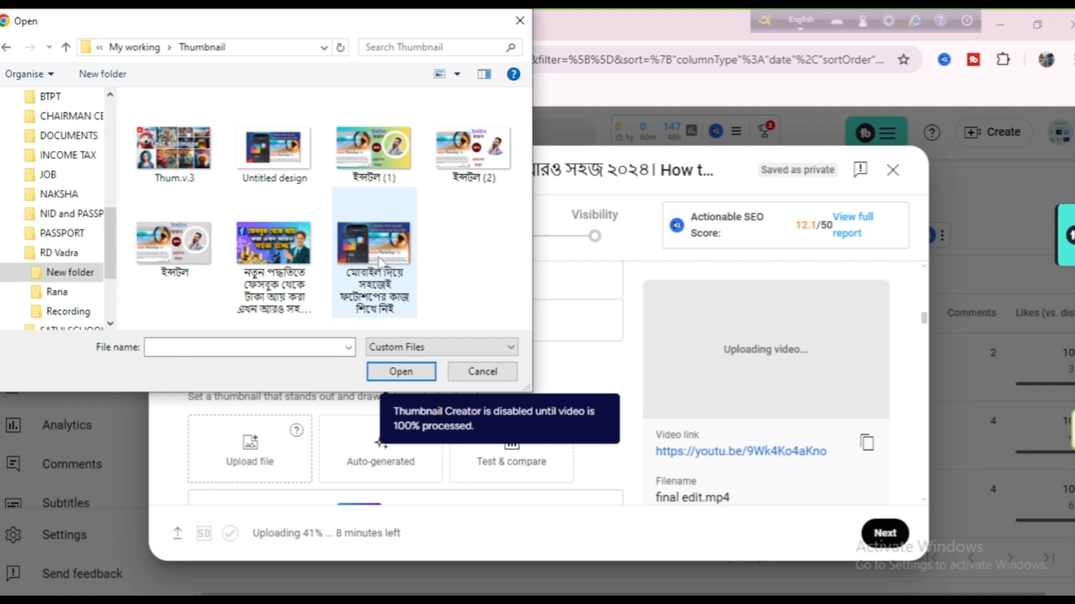
pyautogui.click(271, 241)
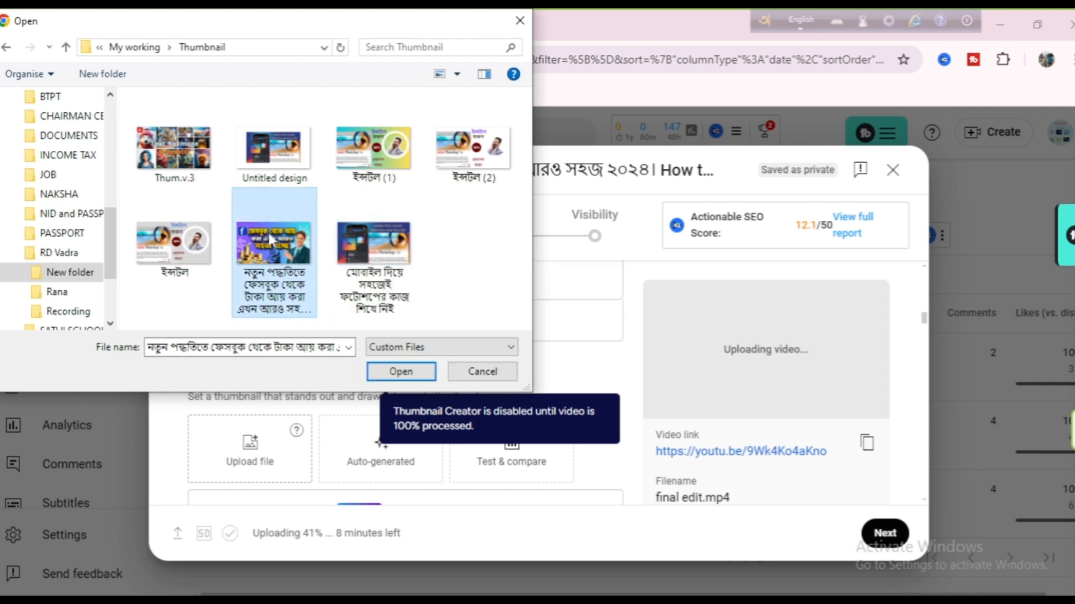
pyautogui.click(402, 373)
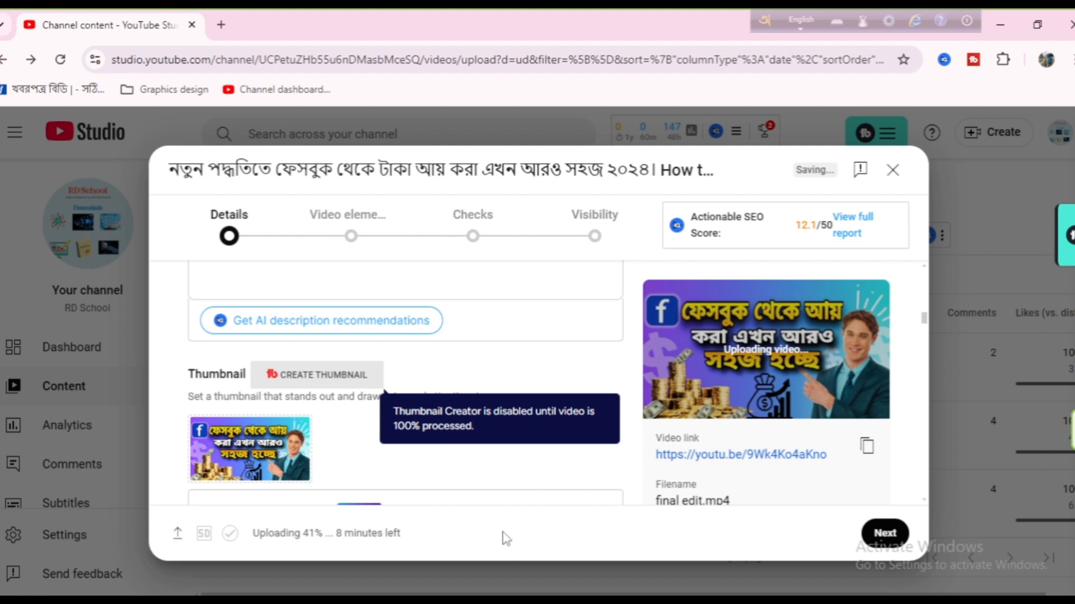
pyautogui.scroll(-1, 509, 498)
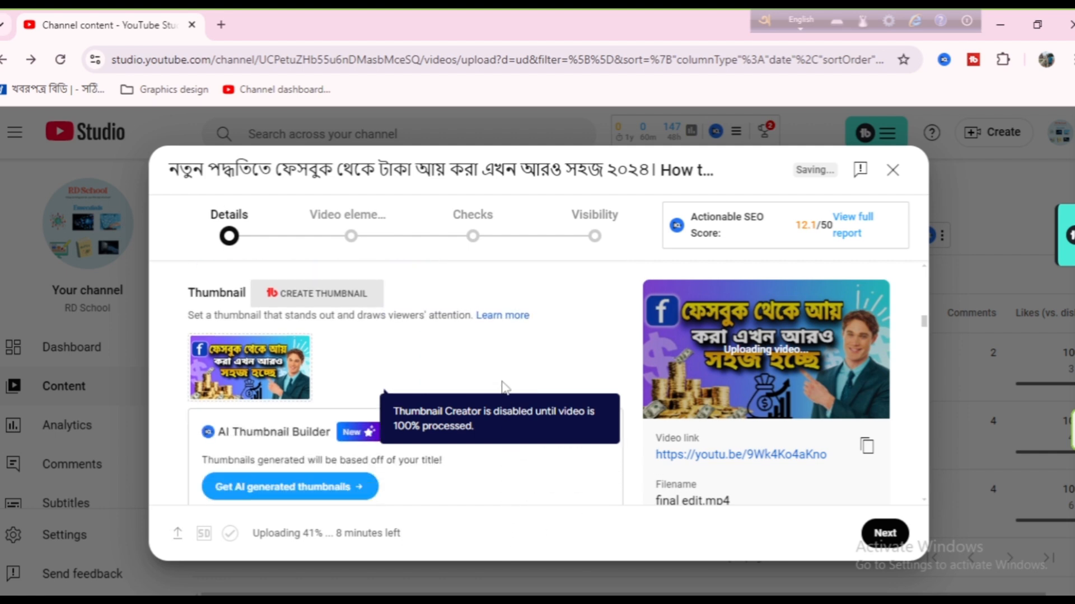
# Step: Add the video to the "Facebook Tutorials" playlist
pyautogui.scroll(-1, 501, 331)
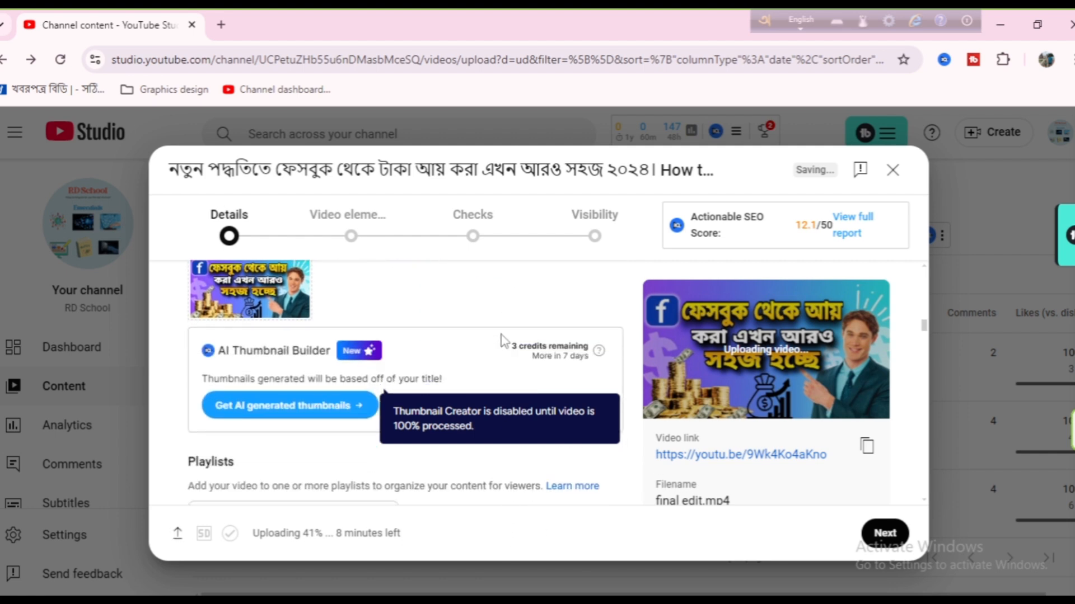
pyautogui.scroll(-1, 501, 340)
pyautogui.scroll(-1, 504, 340)
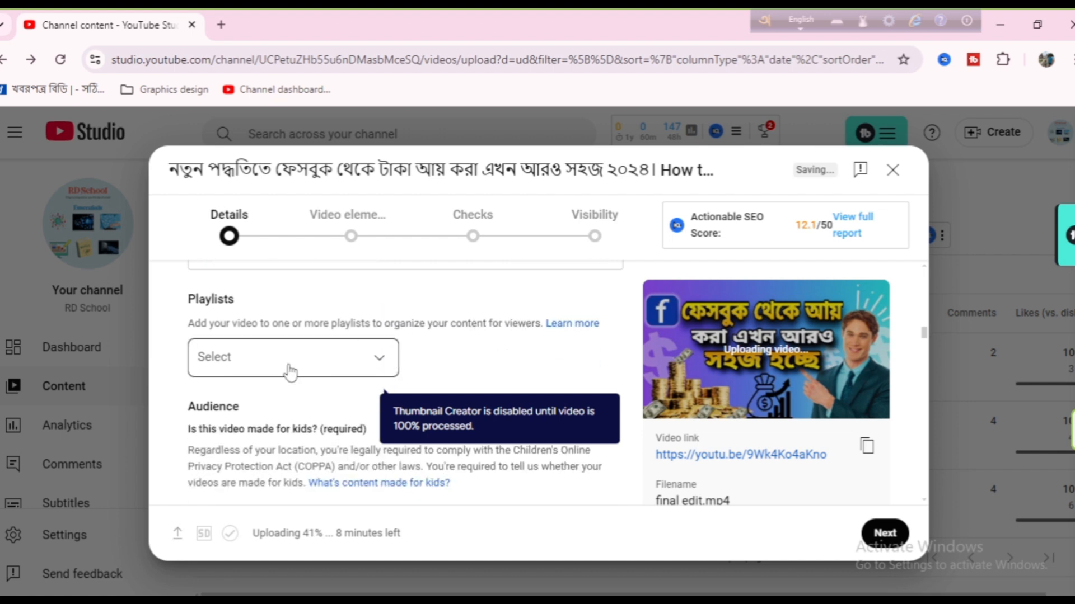
pyautogui.click(383, 359)
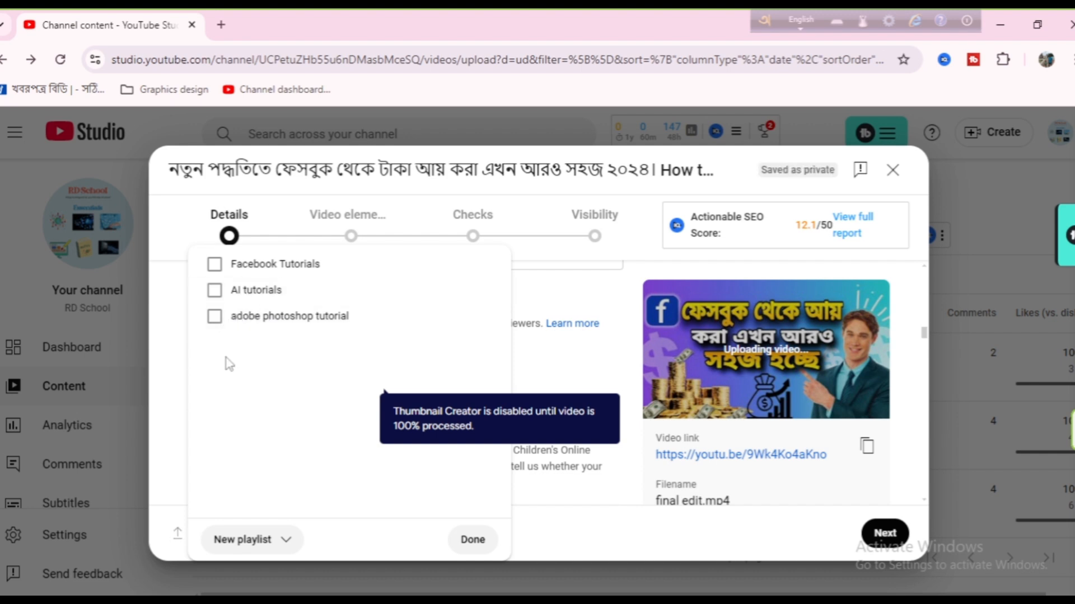
pyautogui.click(214, 263)
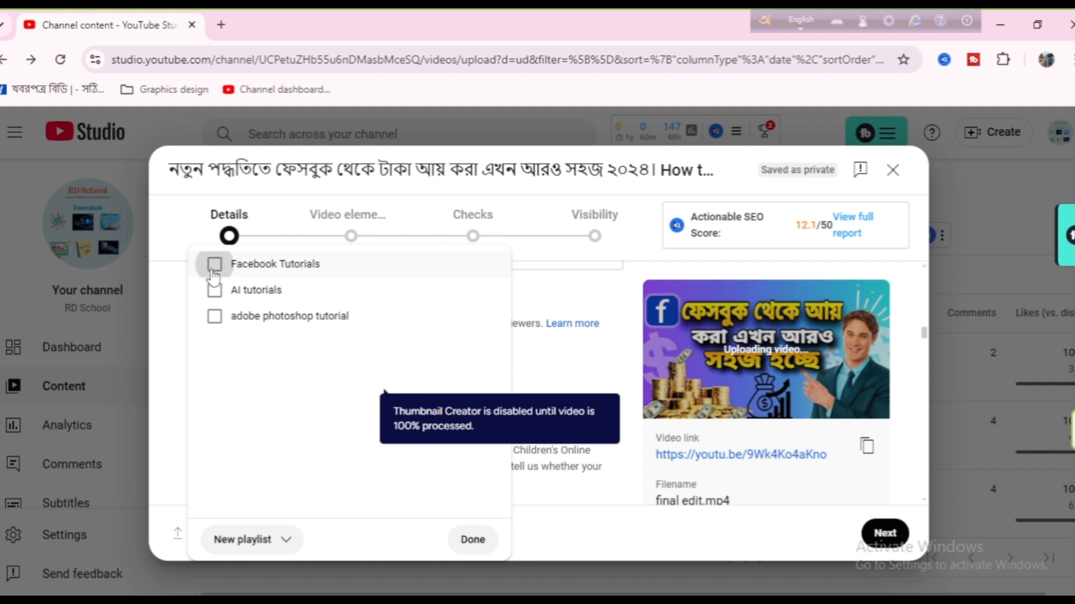
pyautogui.click(473, 539)
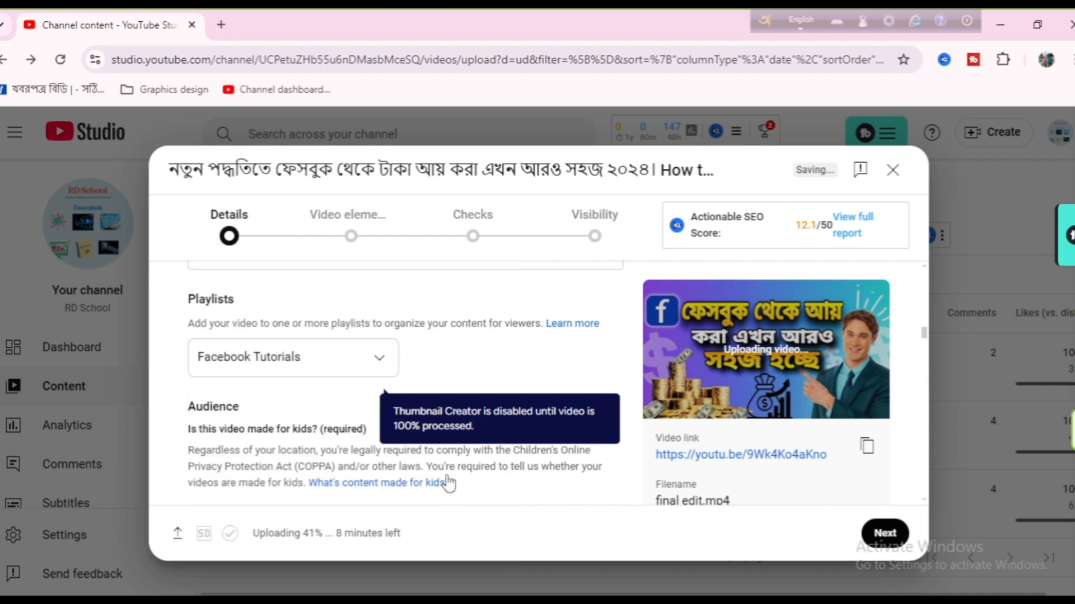
# Step: Set the video's audience to "No, it's not made for kids"
pyautogui.scroll(-1, 470, 347)
pyautogui.scroll(-1, 469, 346)
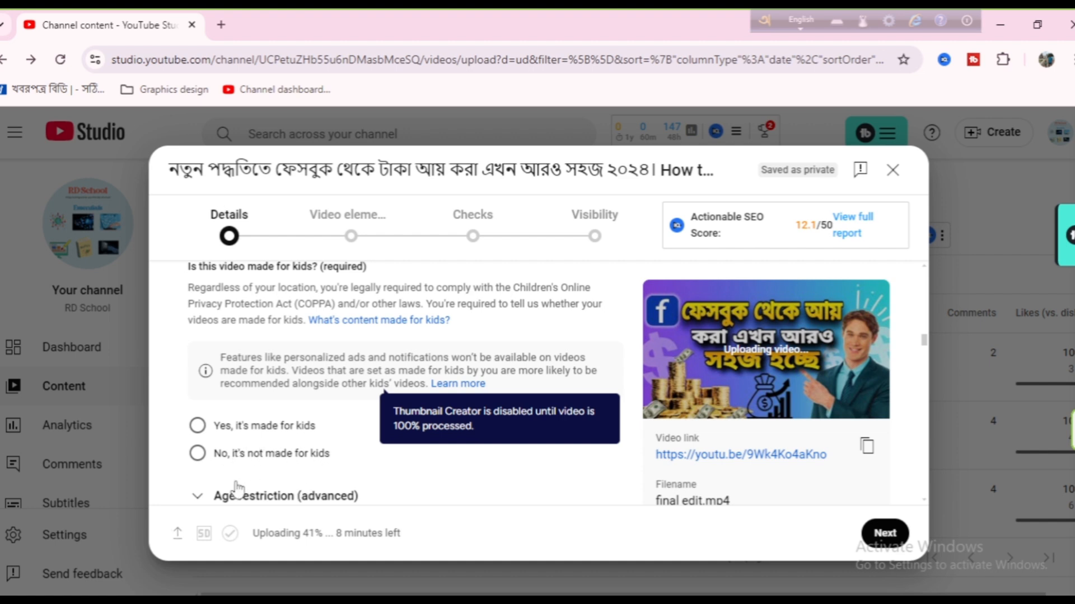
pyautogui.click(198, 455)
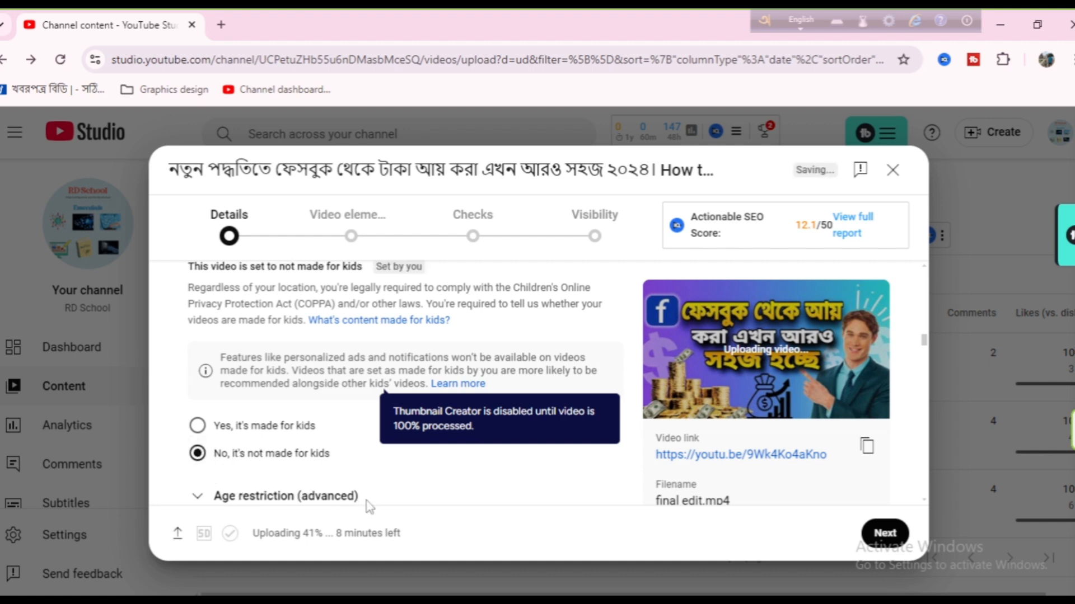
# Step: Examine the paid promotion, altered content, automatic chapters, places and concepts settings, and look through the available video categories without changing the selection
pyautogui.scroll(-2, 373, 503)
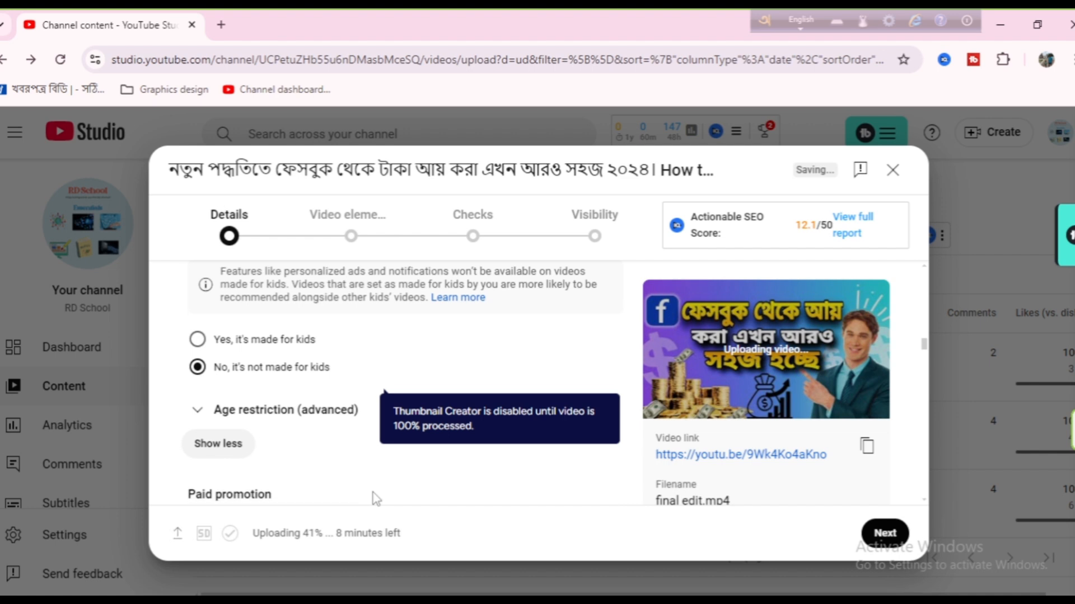
pyautogui.scroll(-2, 360, 448)
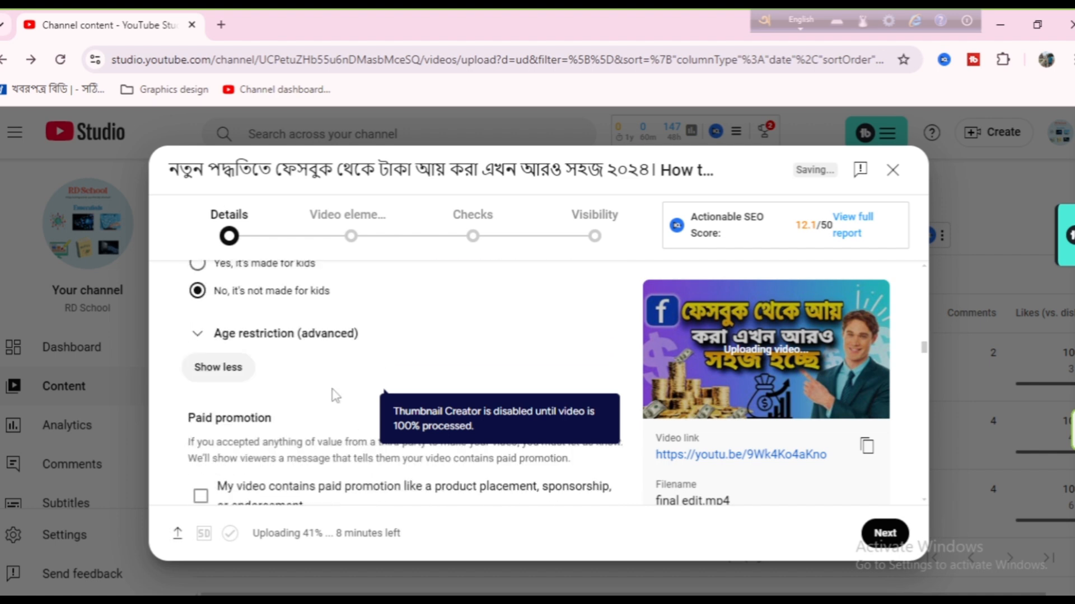
pyautogui.scroll(-2, 334, 394)
pyautogui.scroll(-2, 335, 395)
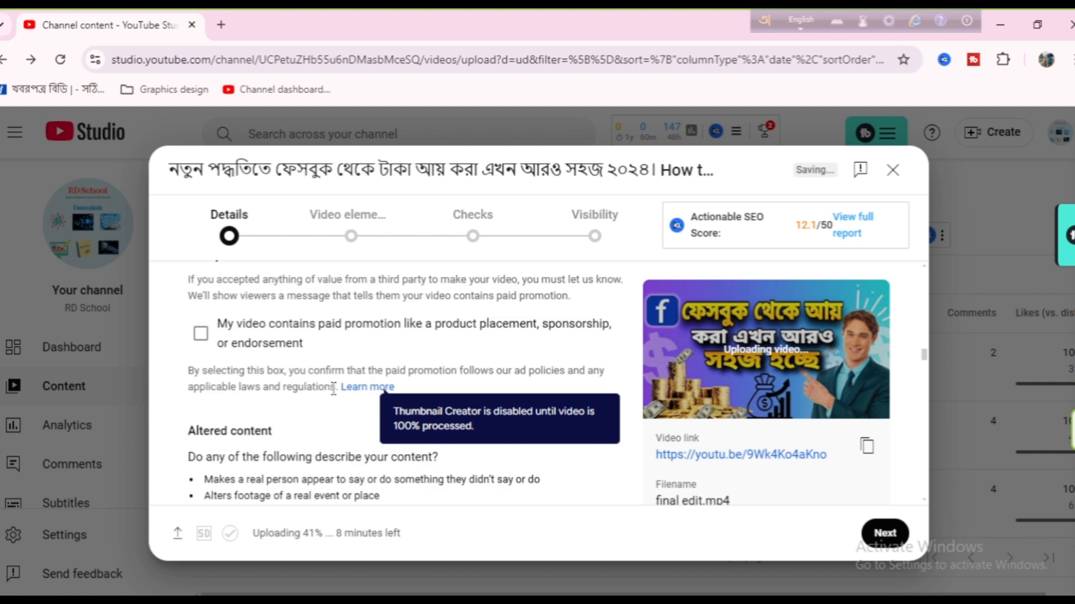
pyautogui.scroll(-2, 334, 395)
pyautogui.scroll(-5, 334, 395)
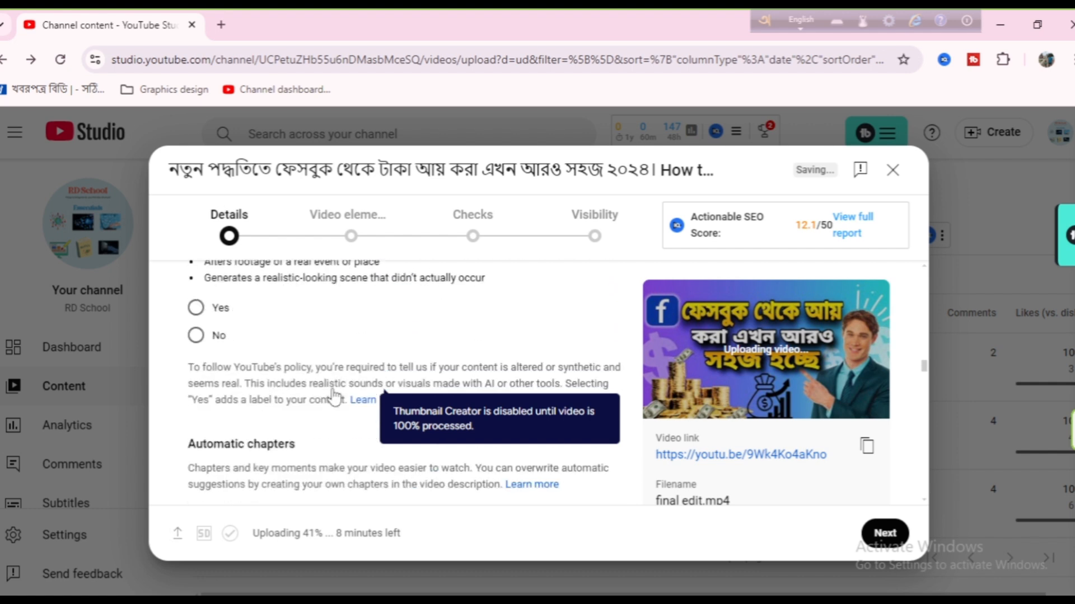
pyautogui.scroll(-4, 334, 392)
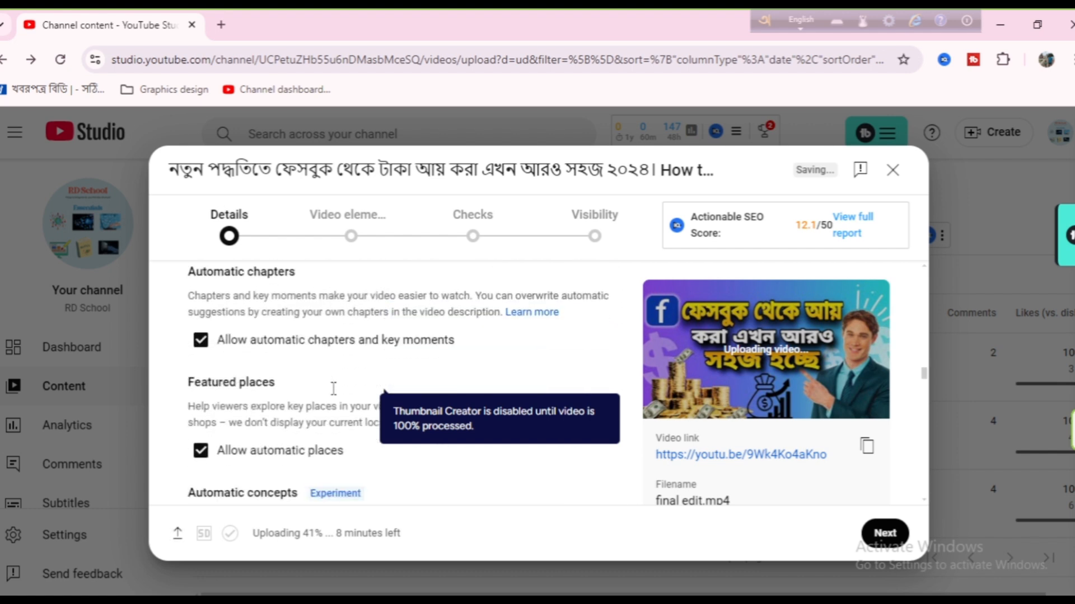
pyautogui.scroll(-2, 335, 395)
pyautogui.scroll(-2, 334, 394)
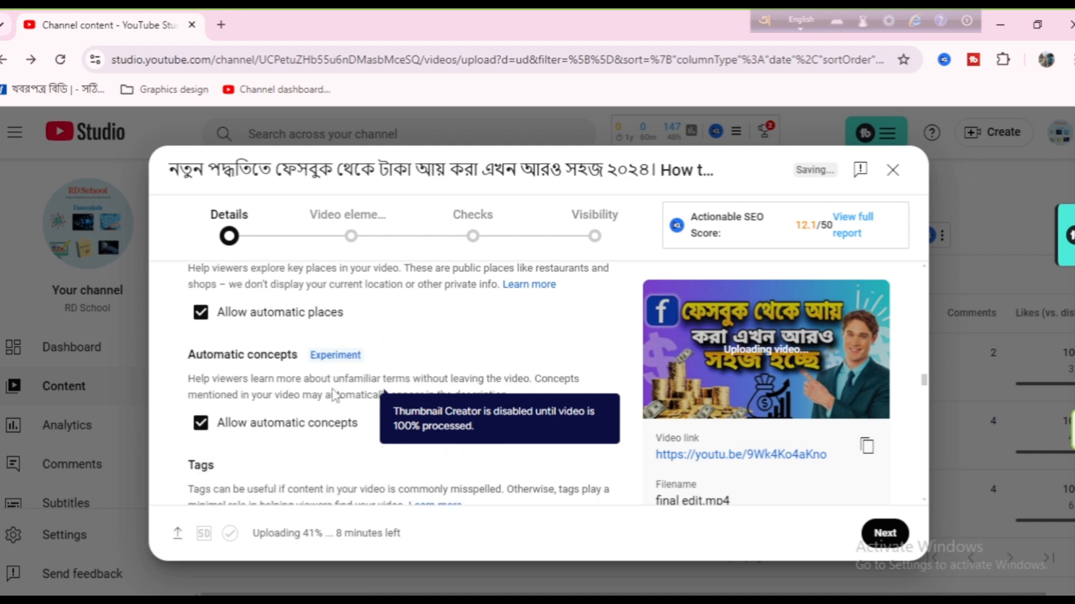
pyautogui.scroll(-10, 334, 394)
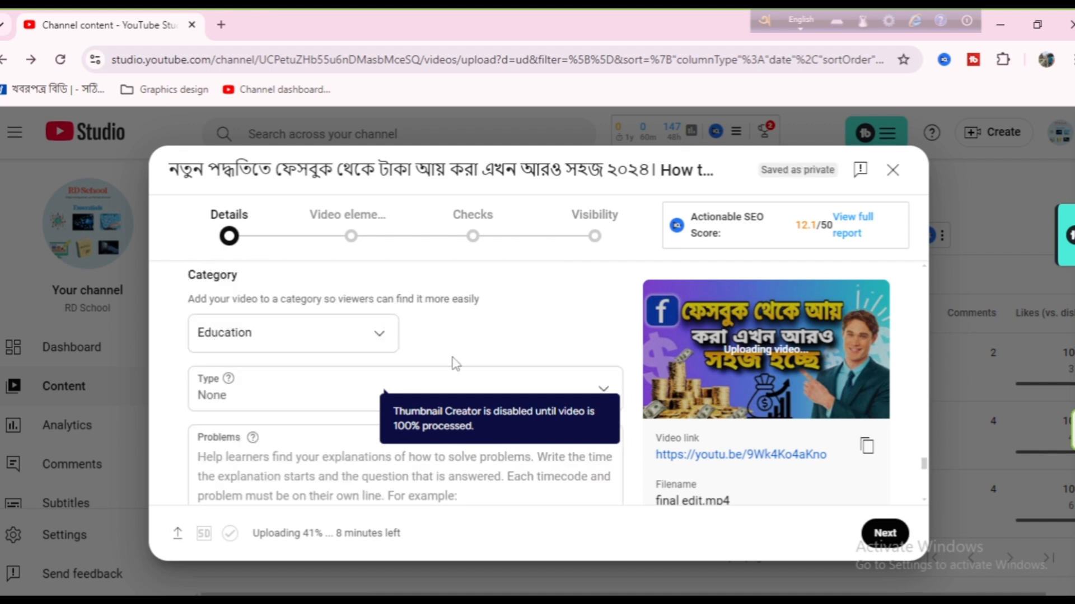
pyautogui.click(379, 338)
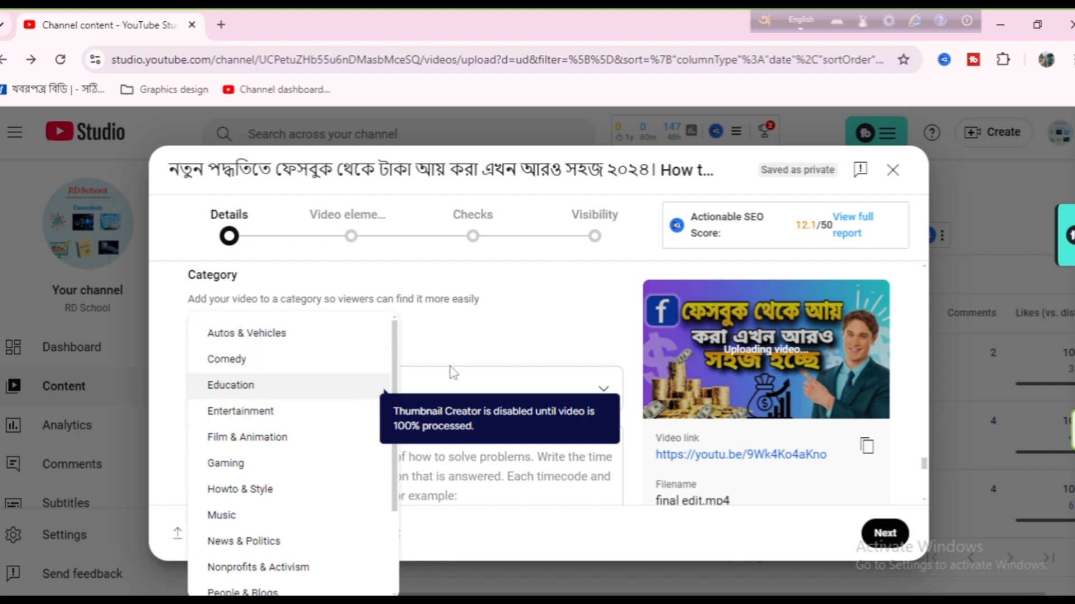
pyautogui.click(456, 345)
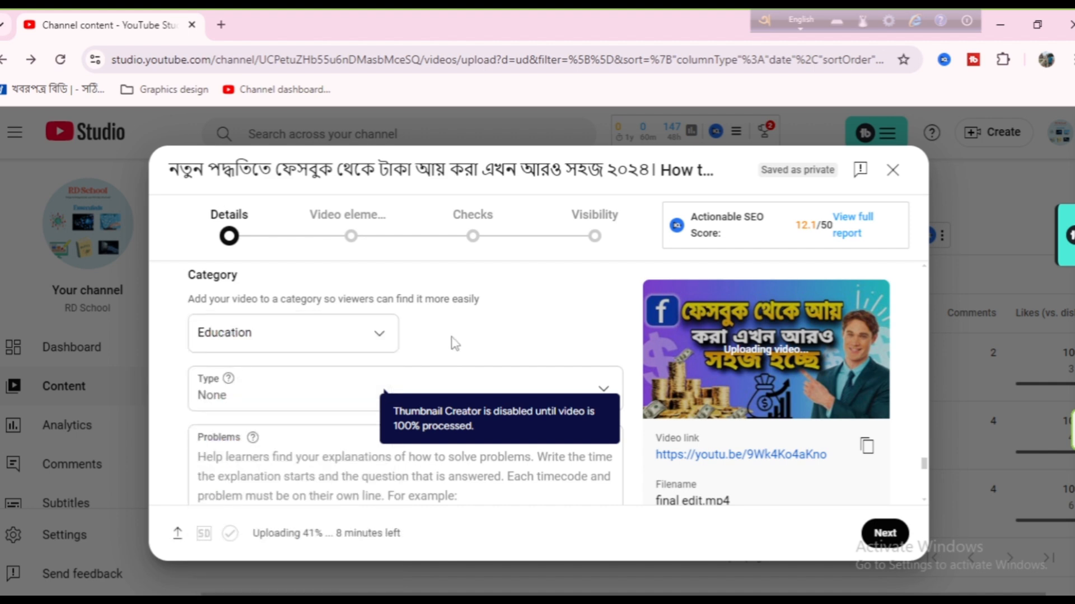
# Step: Review the remaining education fields and the comments and ratings settings of the video details
pyautogui.scroll(-3, 454, 343)
pyautogui.scroll(-2, 452, 337)
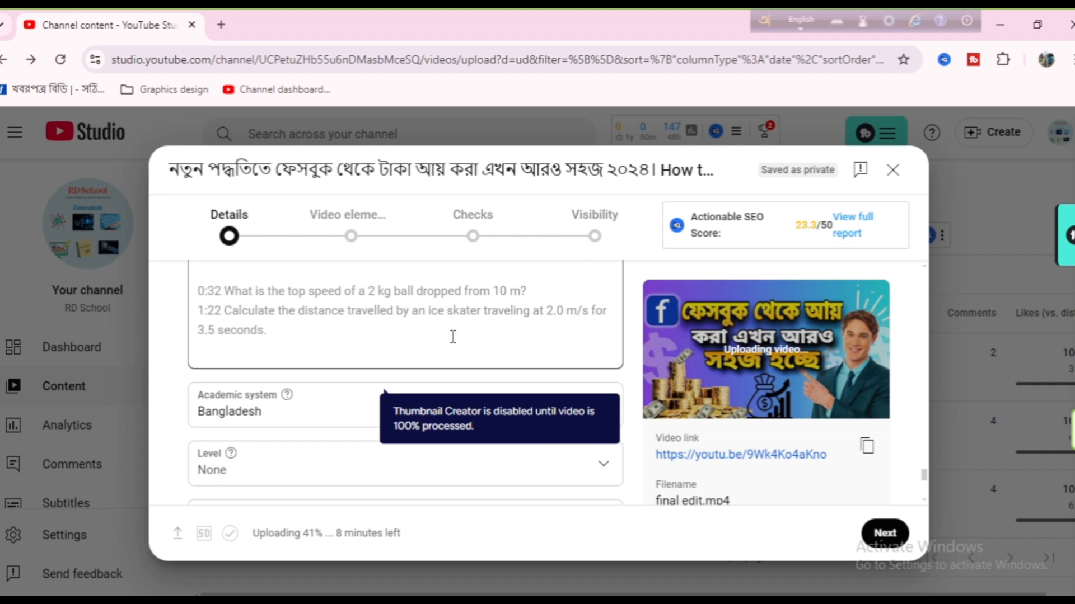
pyautogui.scroll(-2, 453, 336)
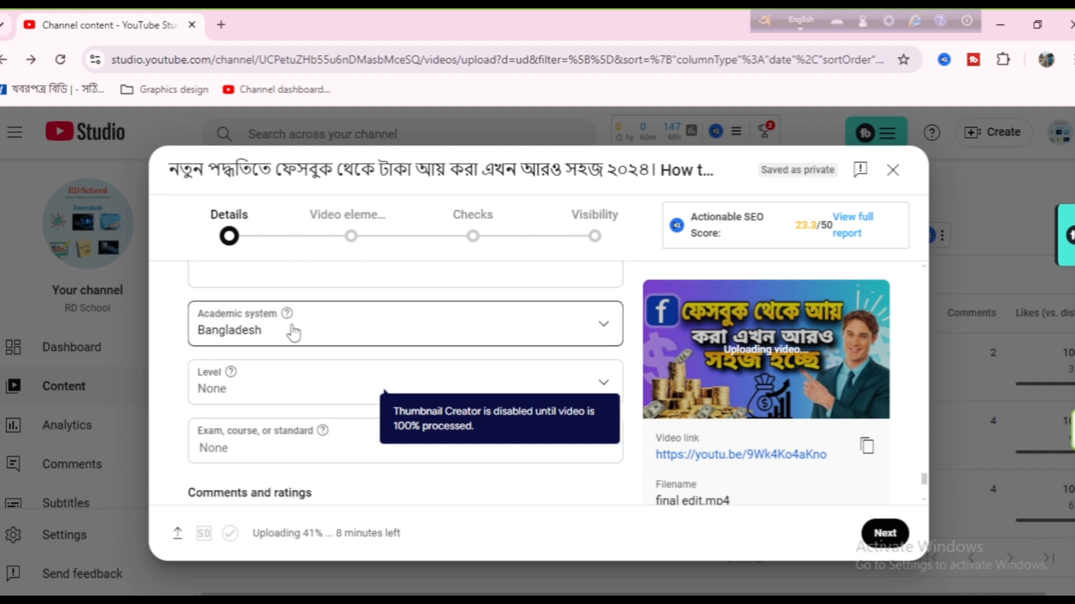
pyautogui.scroll(-2, 385, 336)
pyautogui.scroll(-2, 386, 334)
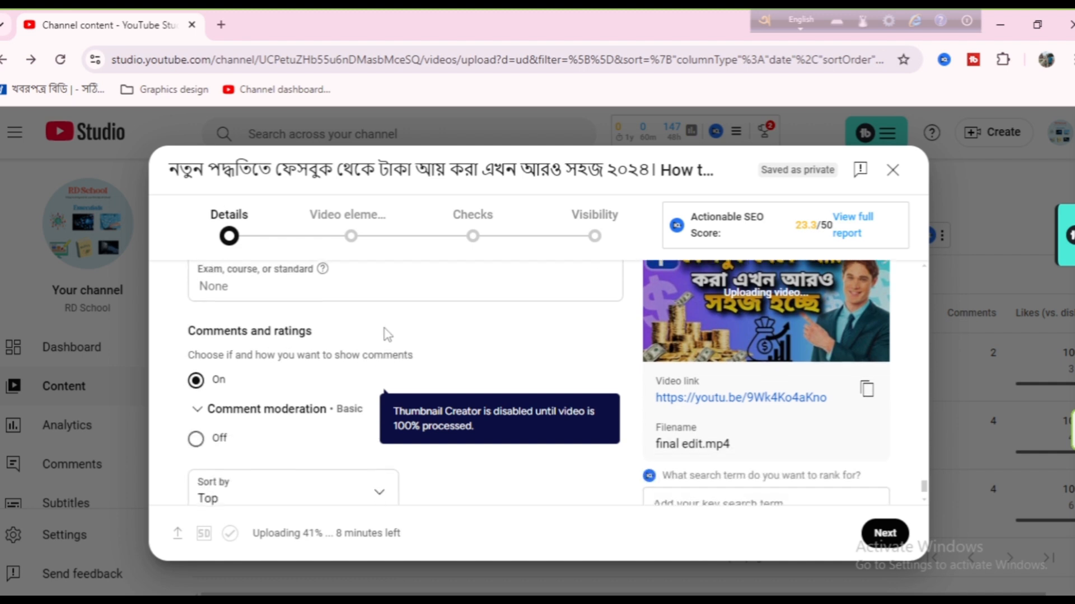
pyautogui.scroll(-2, 386, 335)
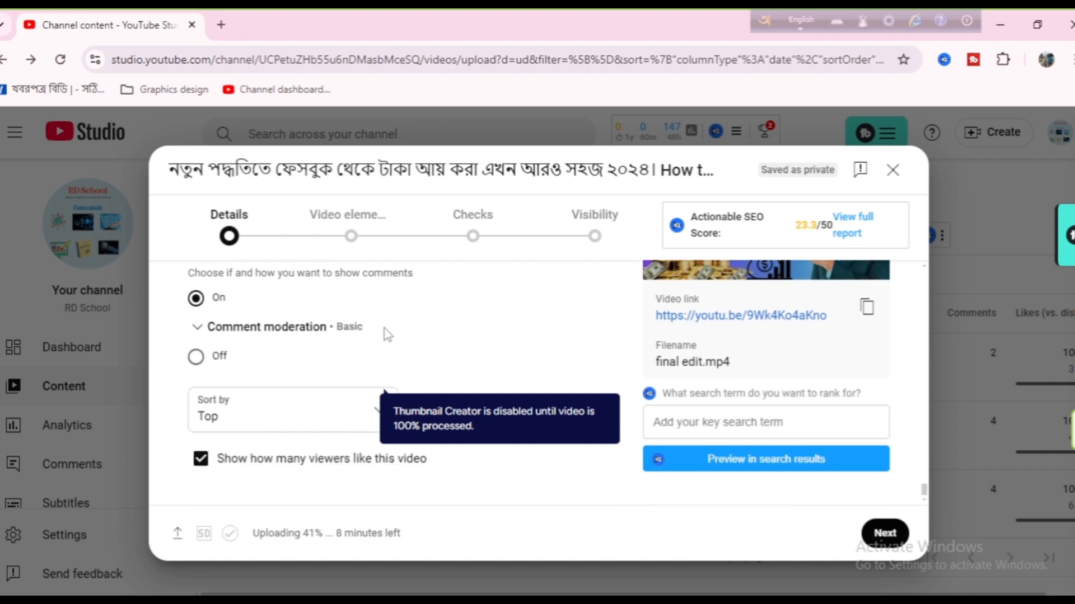
pyautogui.scroll(-1, 386, 334)
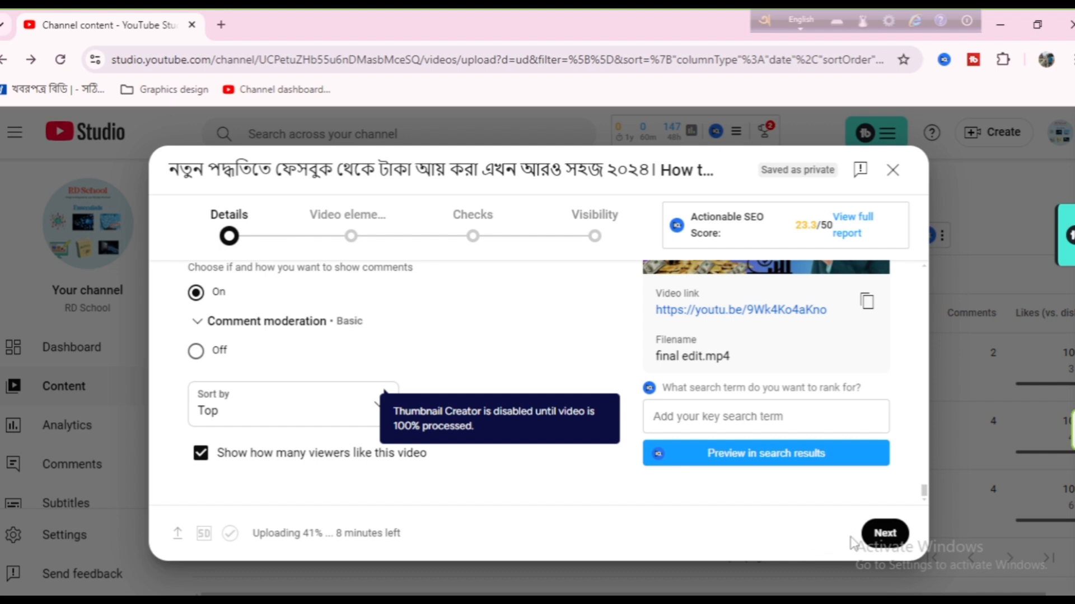
# Step: Continue past the details, video elements and checks stages, and set the video's visibility to Public
pyautogui.click(879, 532)
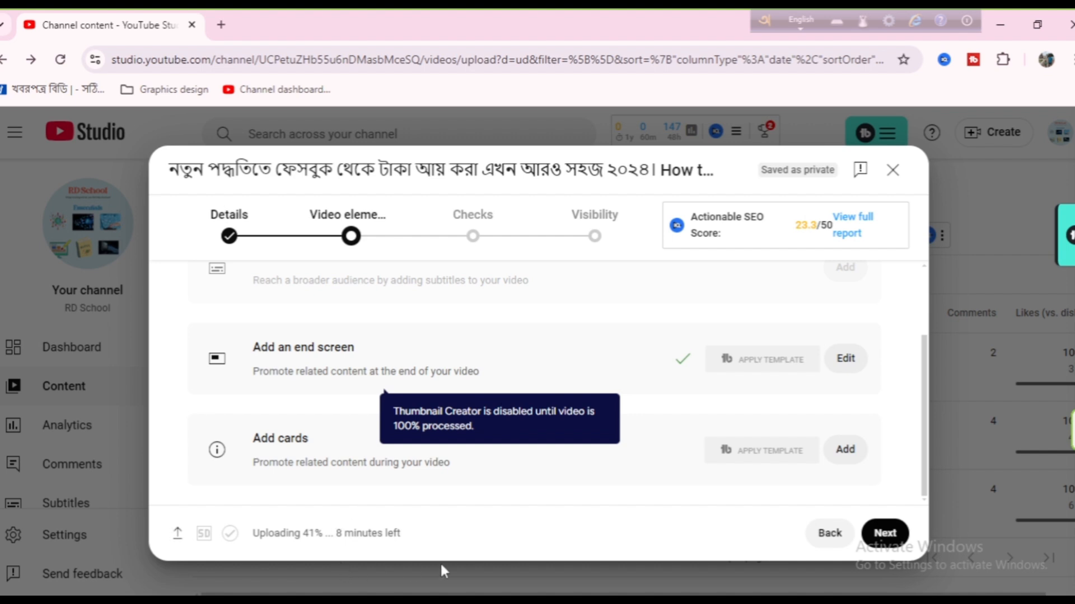
pyautogui.click(885, 535)
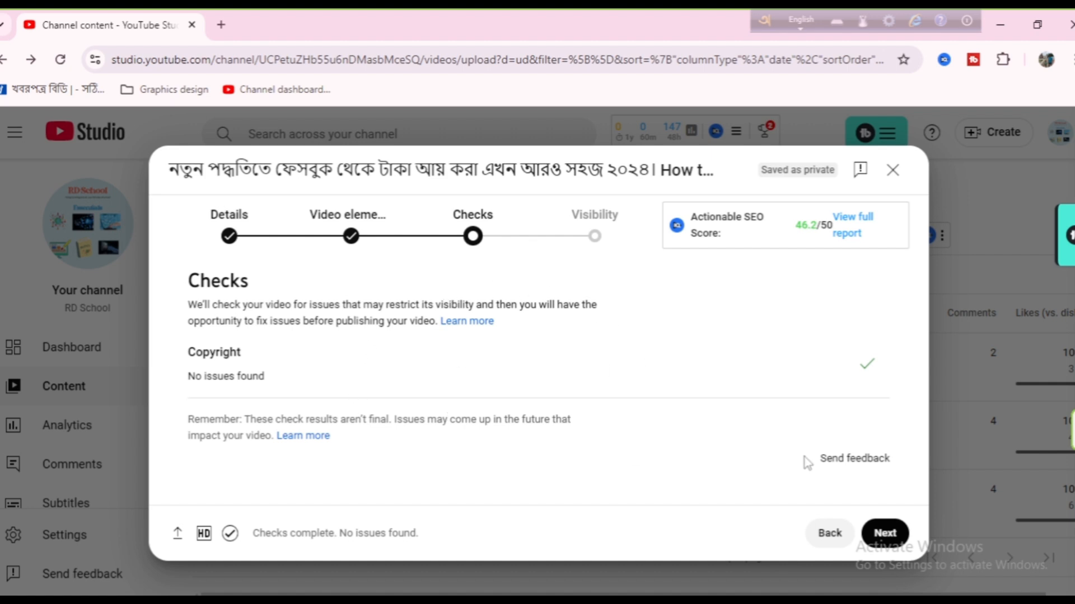
pyautogui.click(885, 533)
pyautogui.click(885, 533)
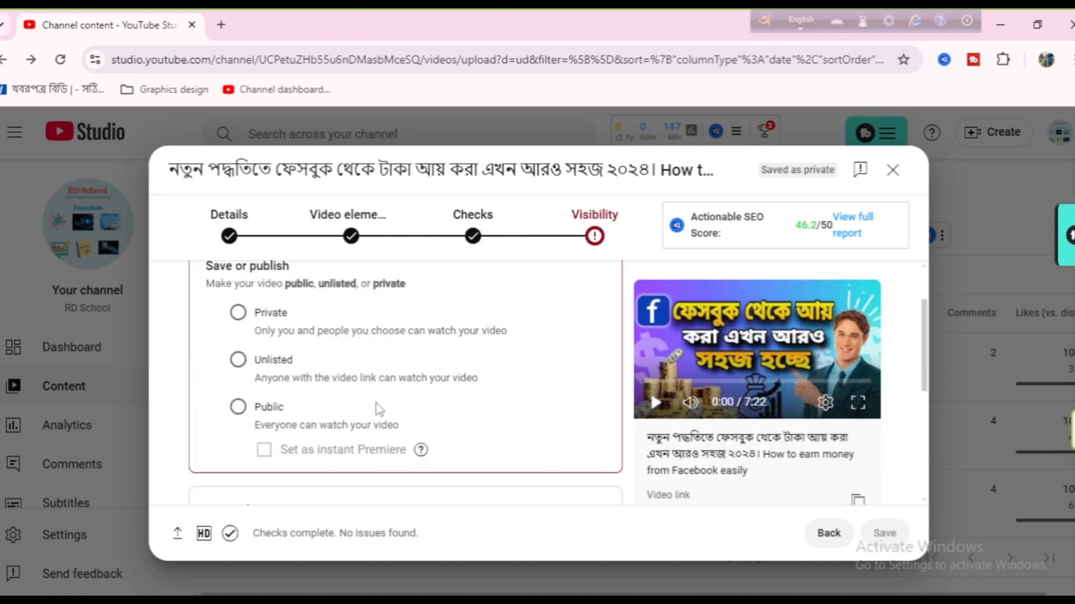
pyautogui.click(239, 407)
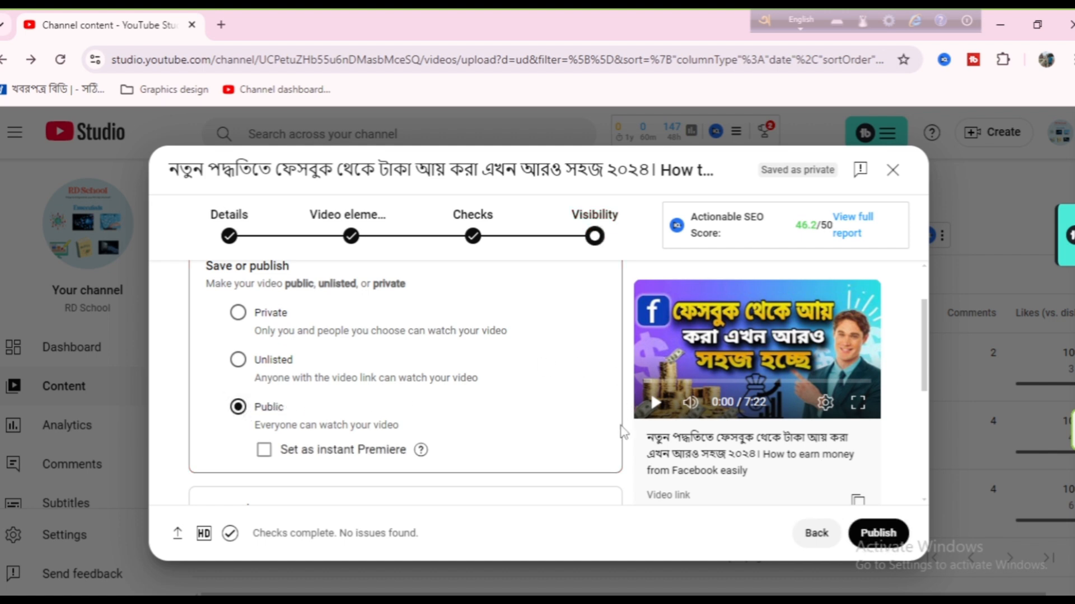
# Step: Publish the video and close the dialog that follows, returning to the channel content list
pyautogui.scroll(2, 507, 451)
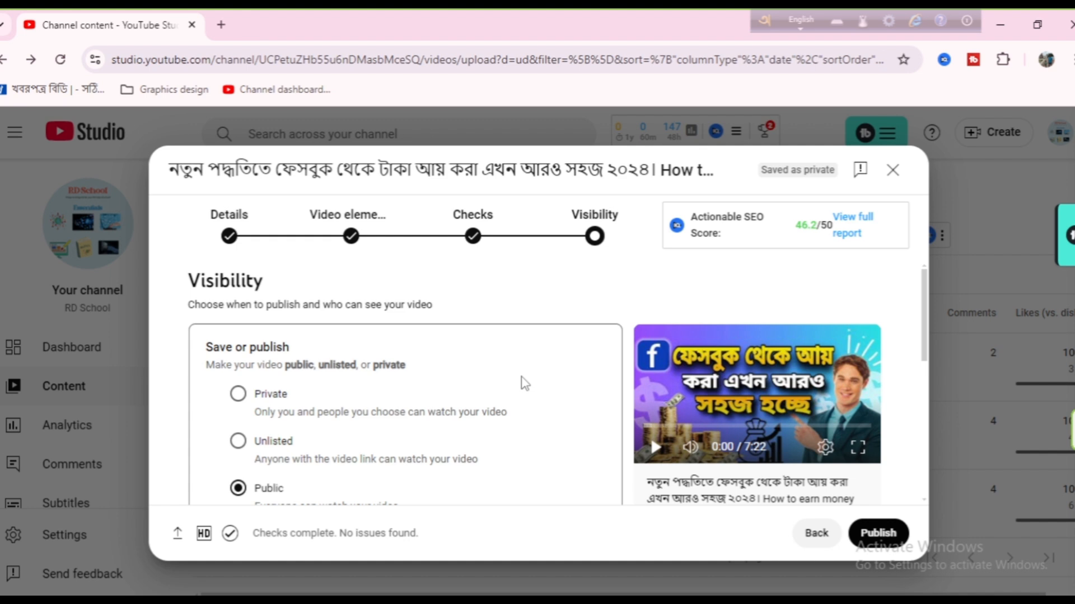
pyautogui.scroll(-2, 524, 384)
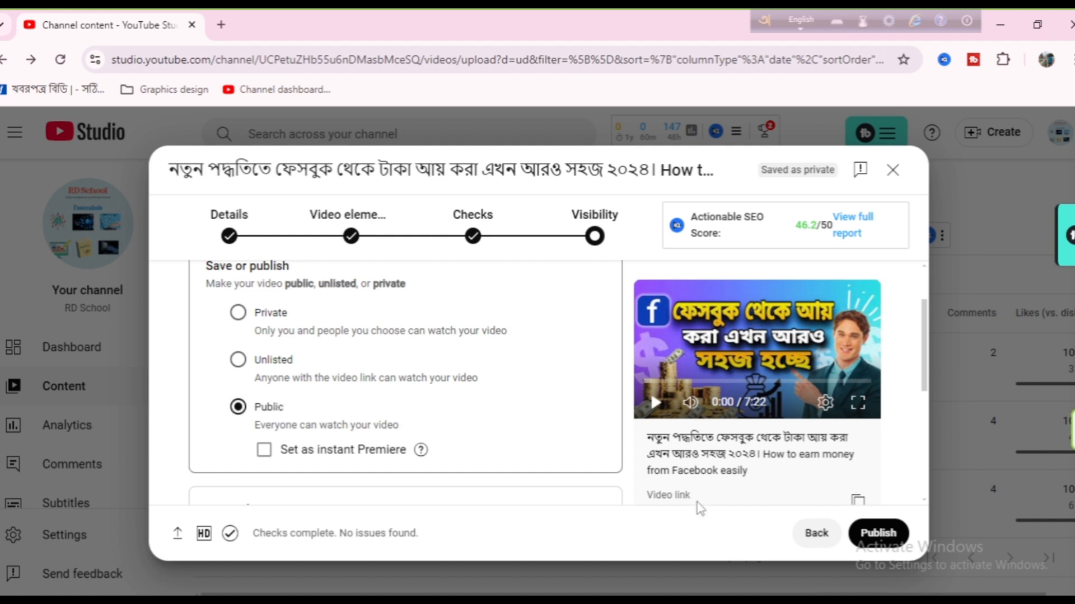
pyautogui.click(879, 532)
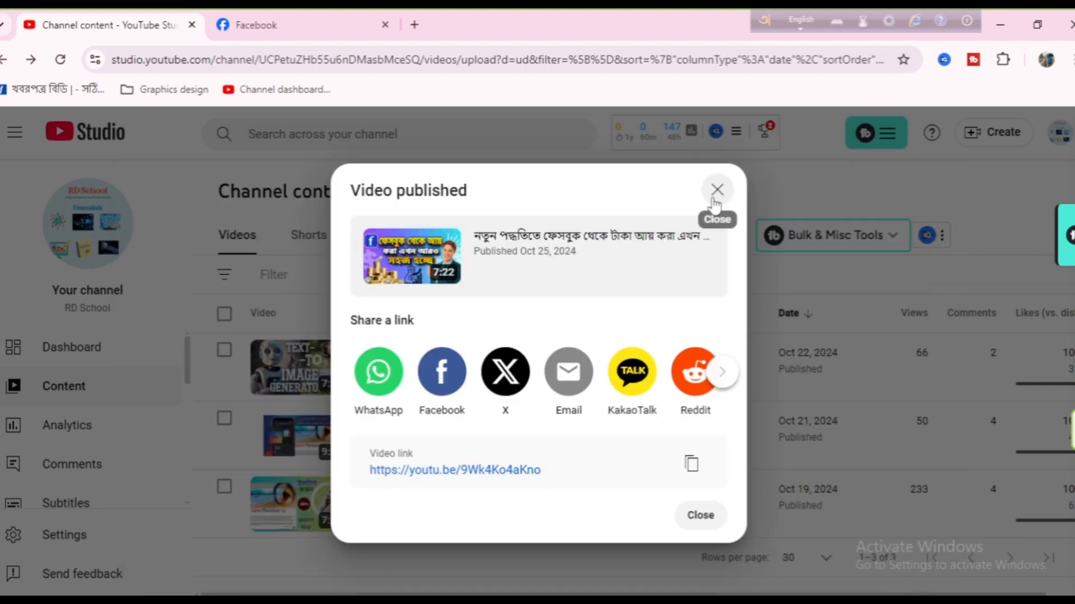
pyautogui.click(715, 193)
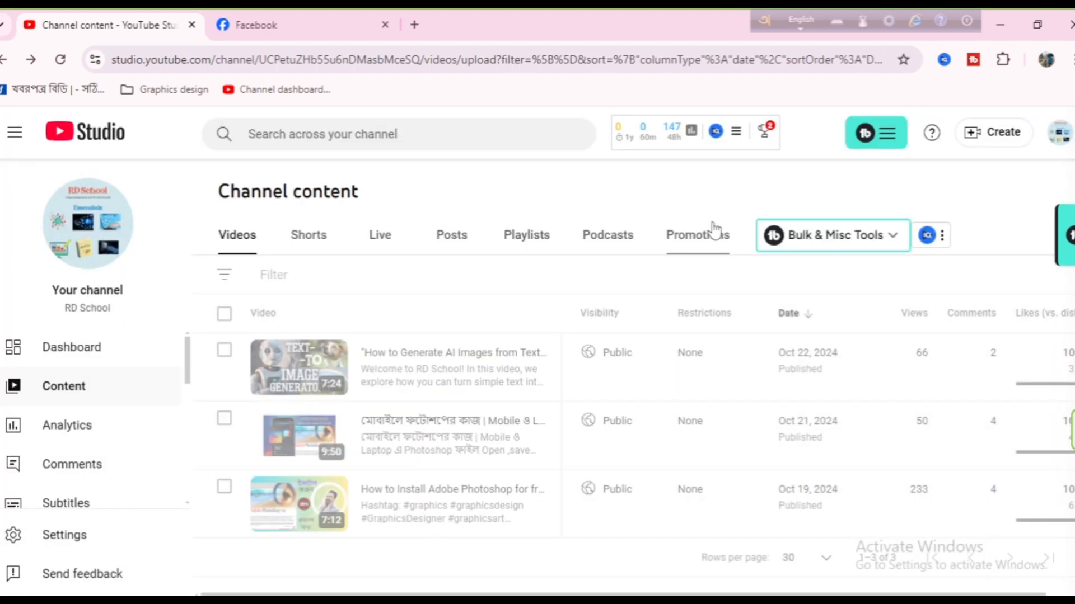